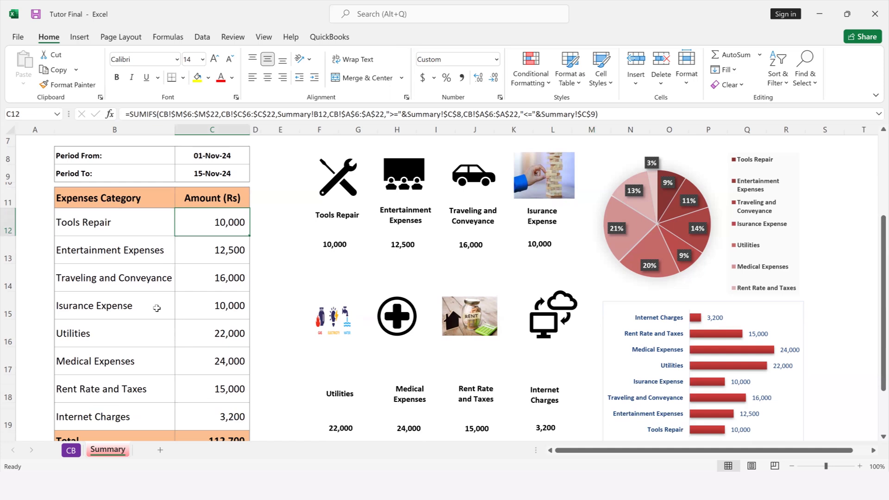
# - Review the cash register on the CB sheet and the expense dashboard on the Summary sheet of the Tutor Final workbook
pyautogui.click(72, 454)
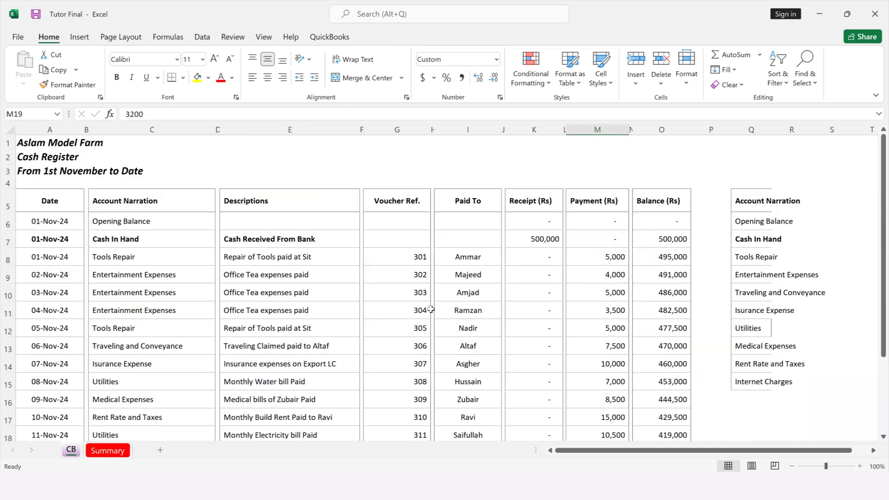
pyautogui.scroll(-2, 385, 310)
pyautogui.click(111, 455)
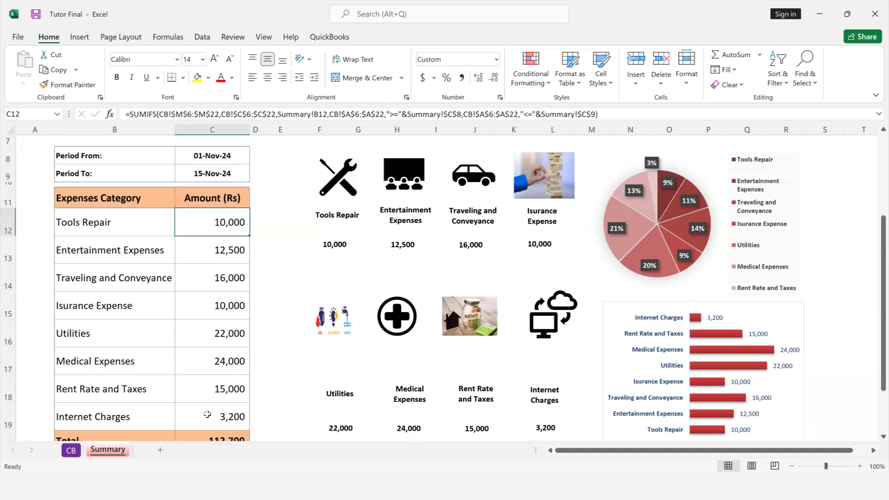
pyautogui.scroll(2, 218, 395)
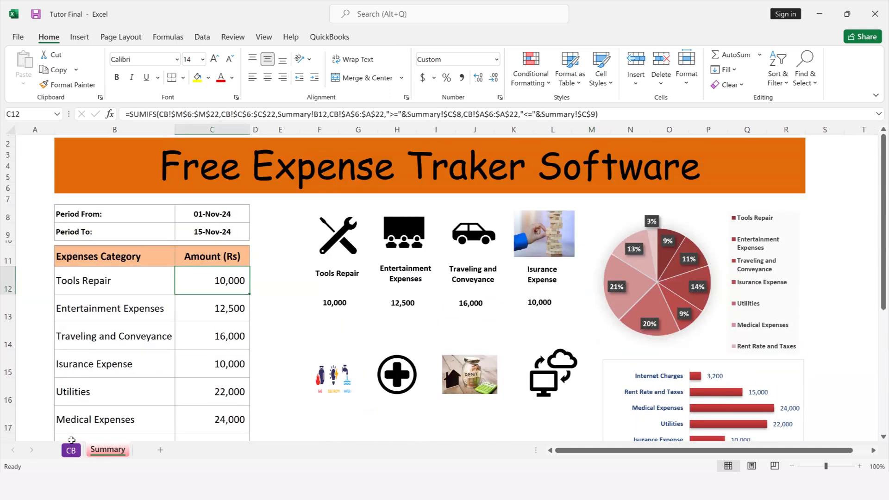
pyautogui.click(72, 450)
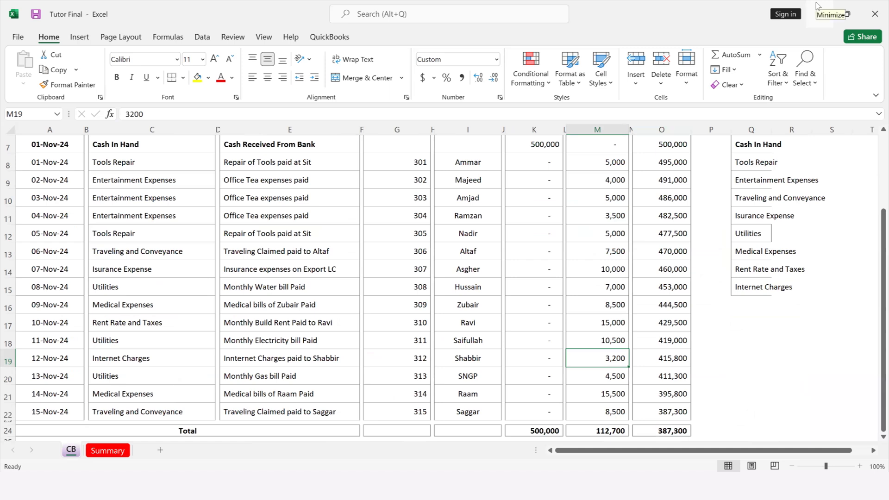
# - Minimize the Tutor Final workbook and switch to the Tutor Draft workbook
pyautogui.press('super+Down')
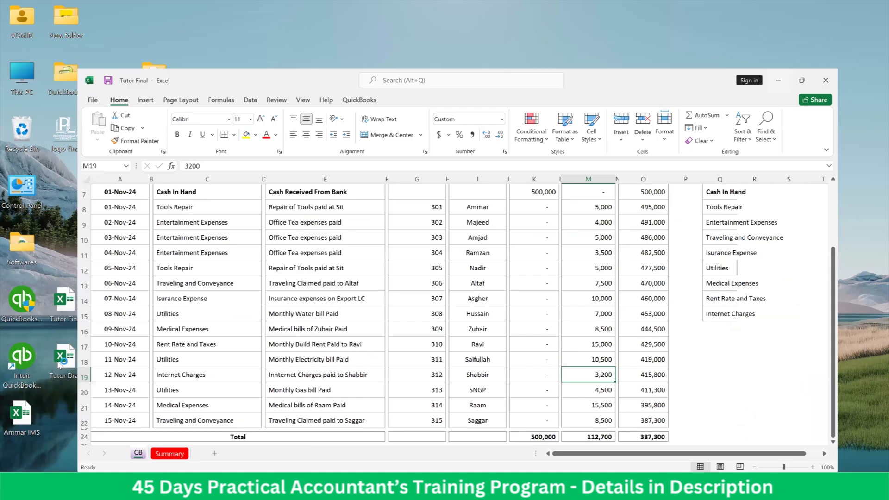
pyautogui.press('super+Down')
pyautogui.hotkey('alt', 'Tab')
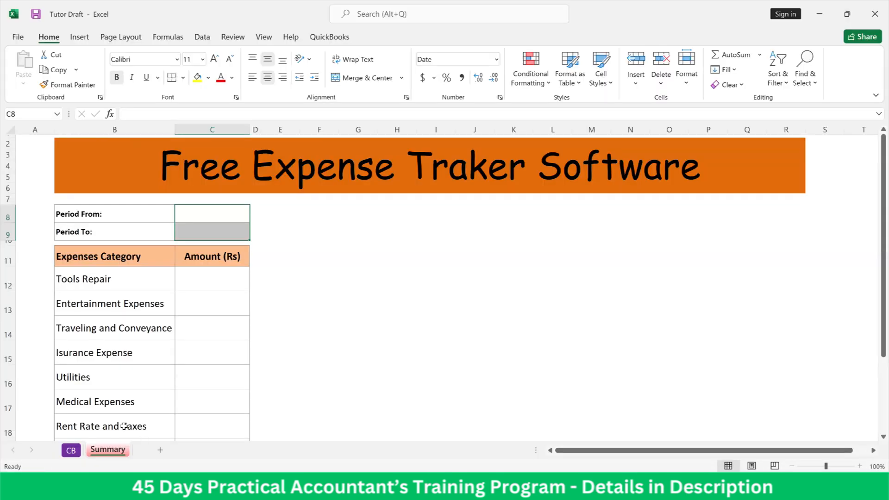
# - Delete columns P to R, which hold the helper category lists, from the CB sheet
pyautogui.click(73, 450)
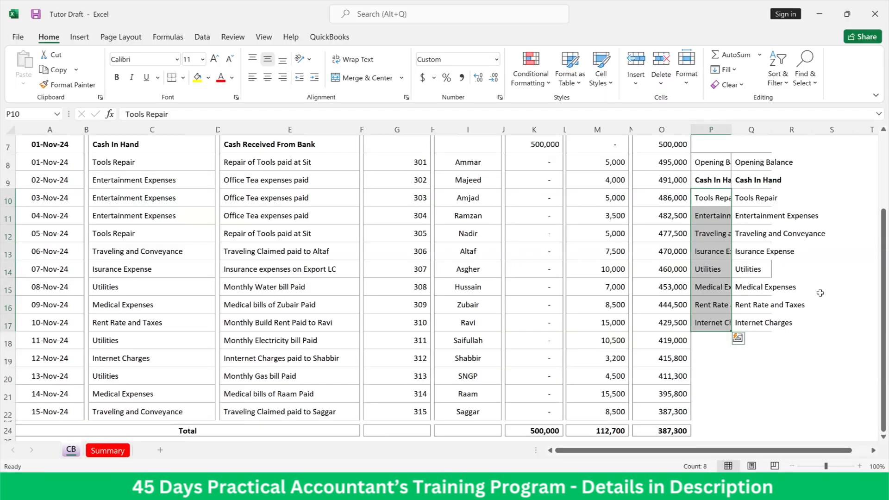
pyautogui.moveTo(720, 130); pyautogui.dragTo(793, 130)
pyautogui.rightClick(717, 129)
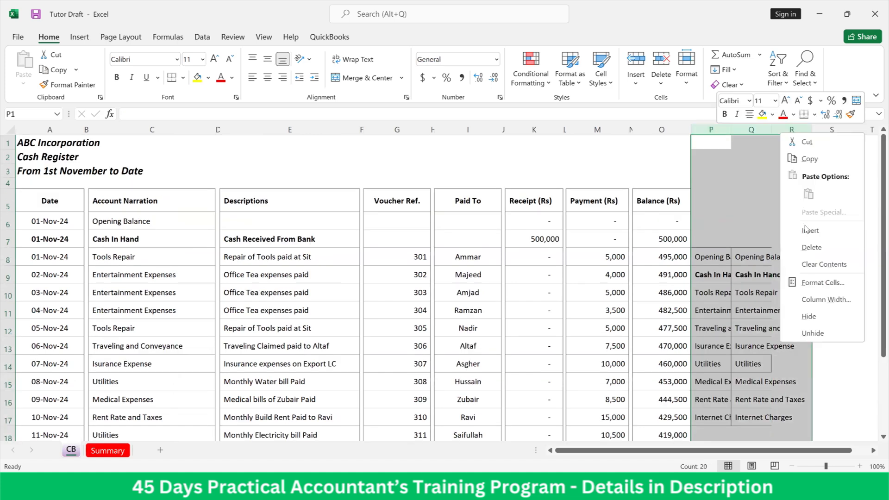
pyautogui.click(809, 241)
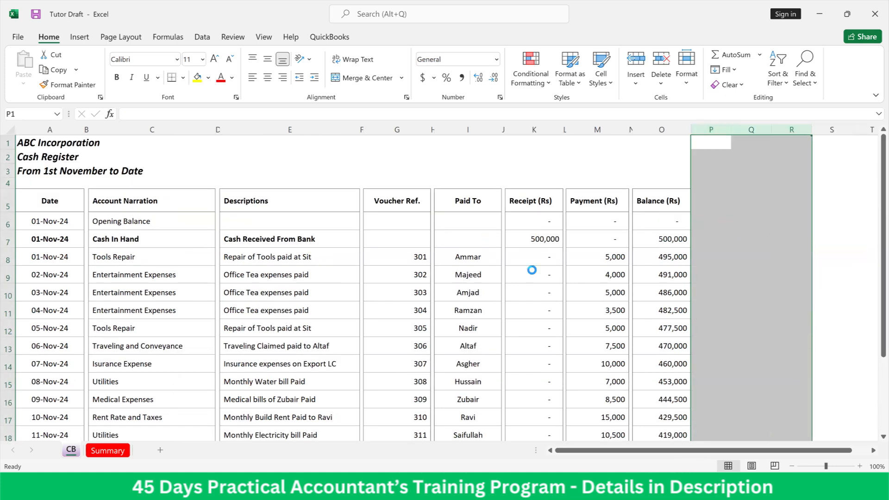
# - Examine the receipt, payment and balance entries of the cash register down to its total row
pyautogui.click(531, 270)
pyautogui.scroll(-3, 446, 291)
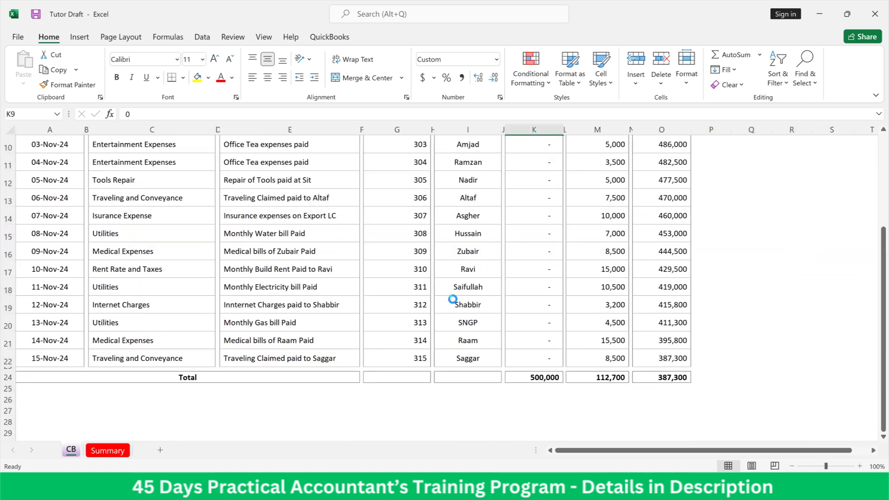
pyautogui.scroll(2, 454, 299)
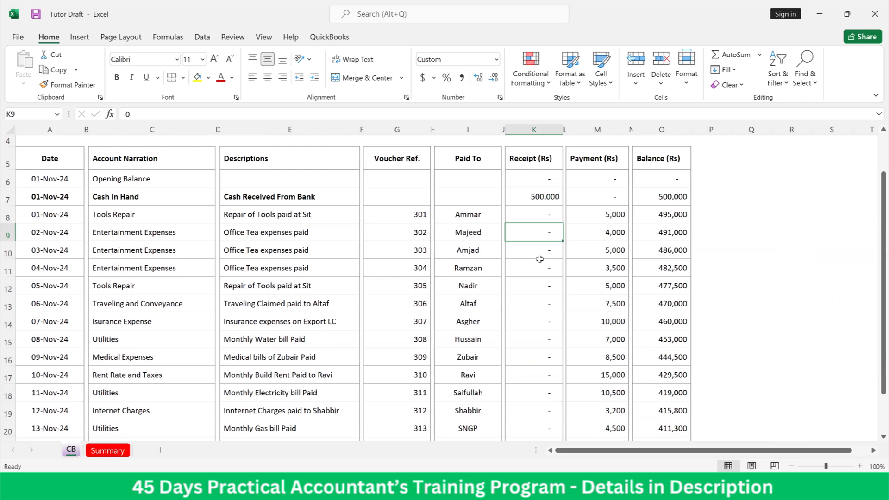
pyautogui.click(578, 190)
pyautogui.click(521, 199)
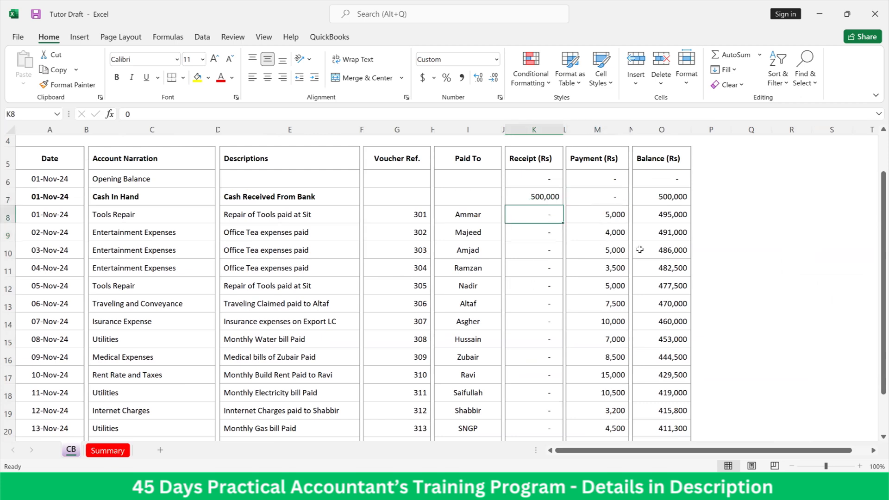
pyautogui.click(636, 248)
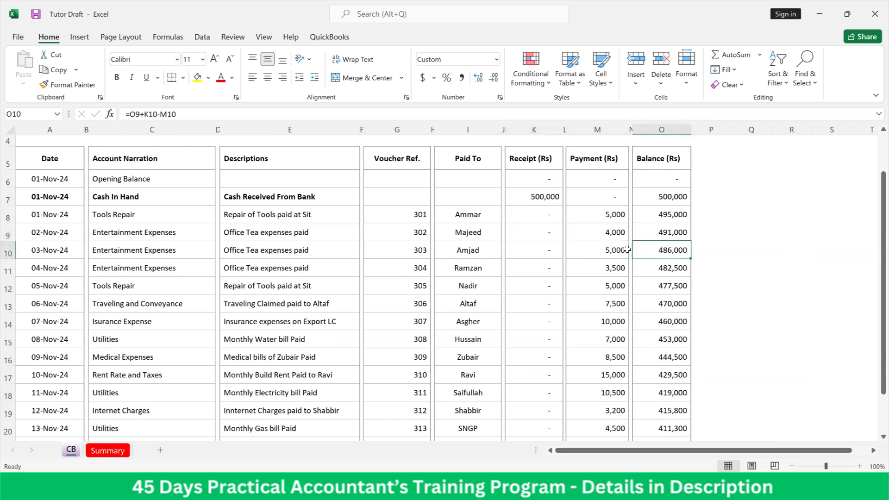
pyautogui.click(578, 213)
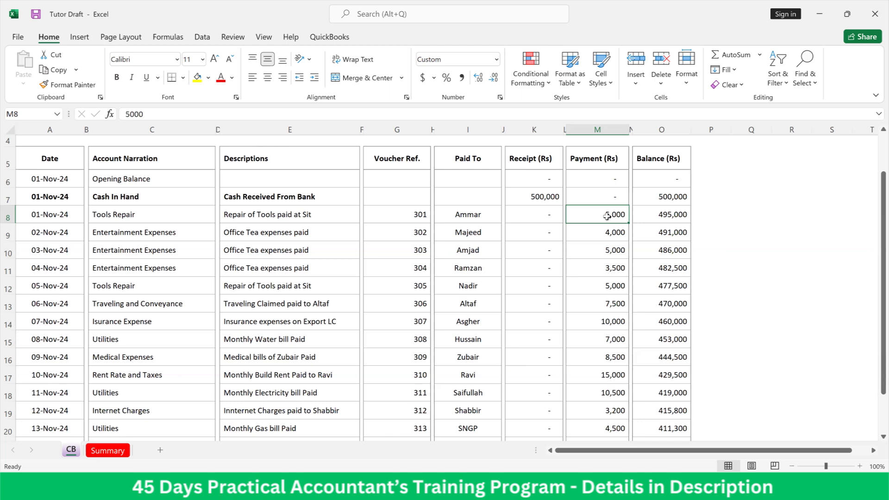
pyautogui.moveTo(606, 216); pyautogui.dragTo(597, 425)
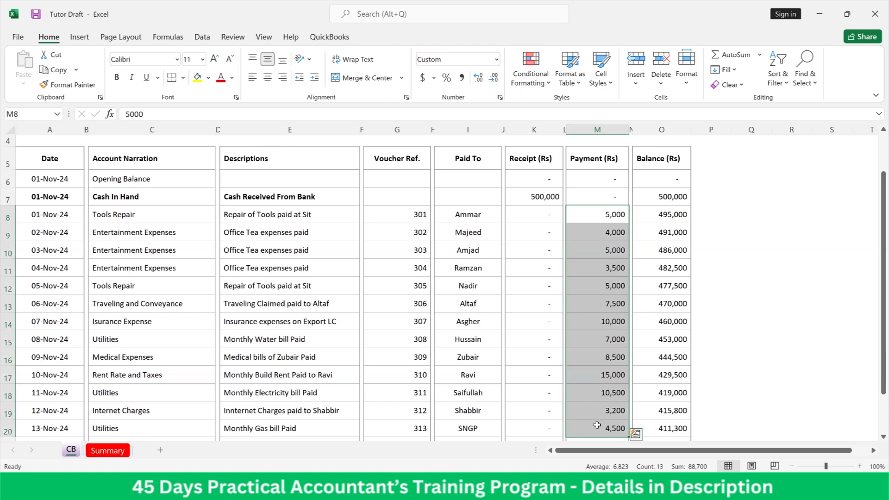
pyautogui.scroll(-2, 584, 414)
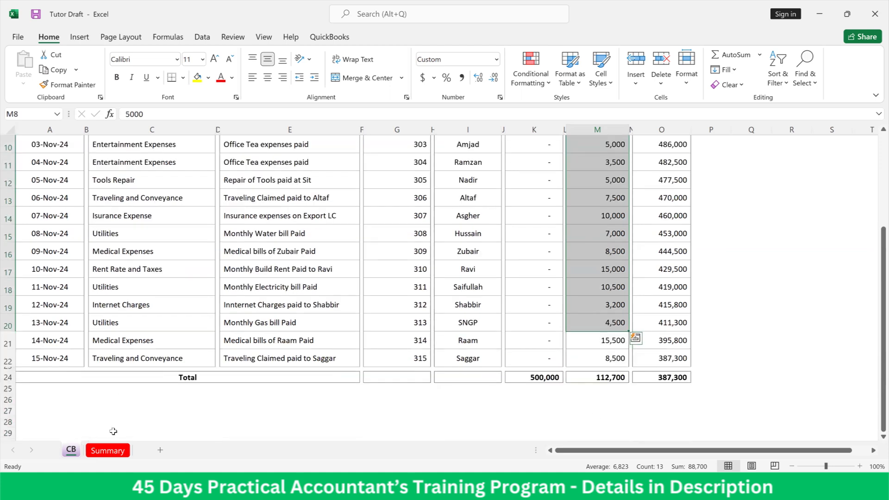
pyautogui.scroll(3, 147, 363)
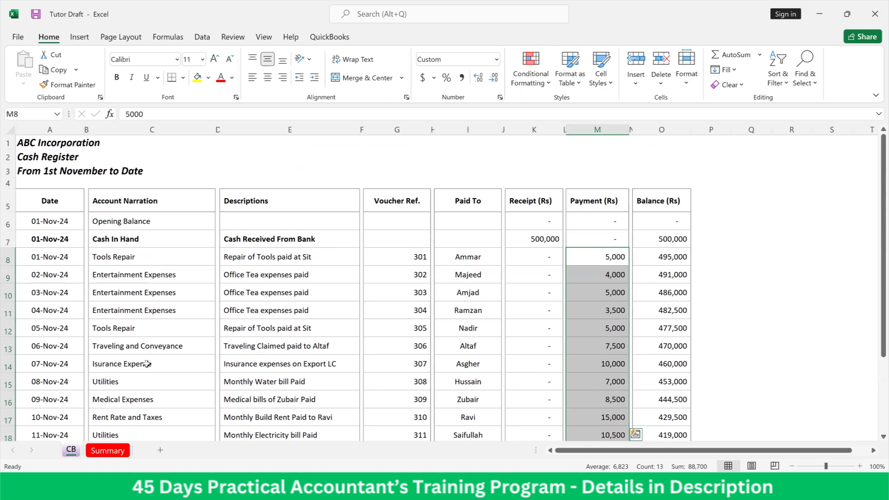
# - Examine the Summary sheet's Period From and Period To cells, expense categories and empty amount column
pyautogui.click(108, 450)
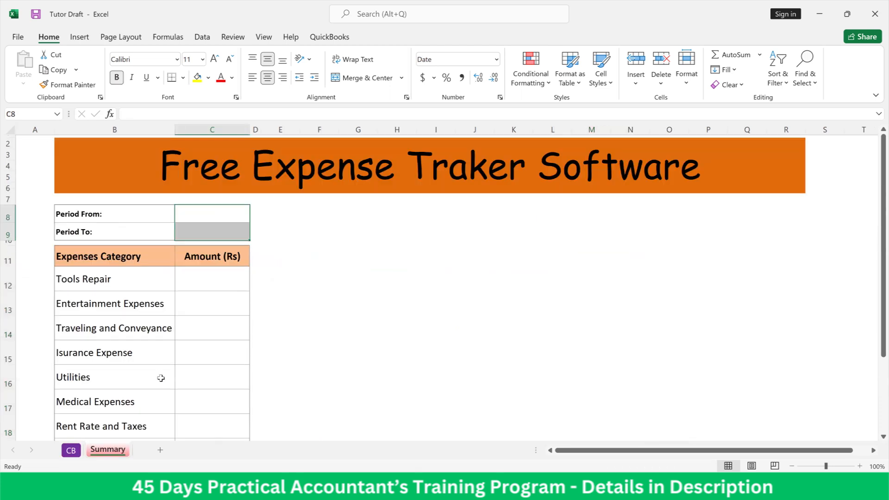
pyautogui.click(94, 215)
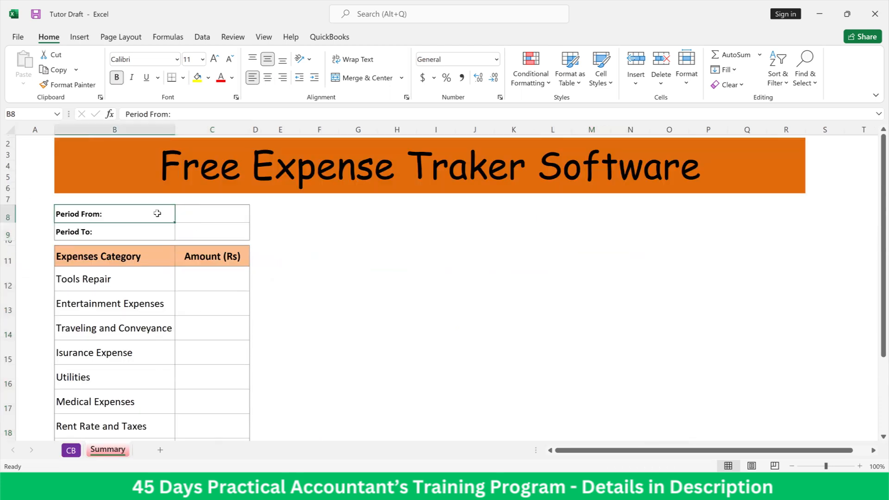
pyautogui.click(209, 218)
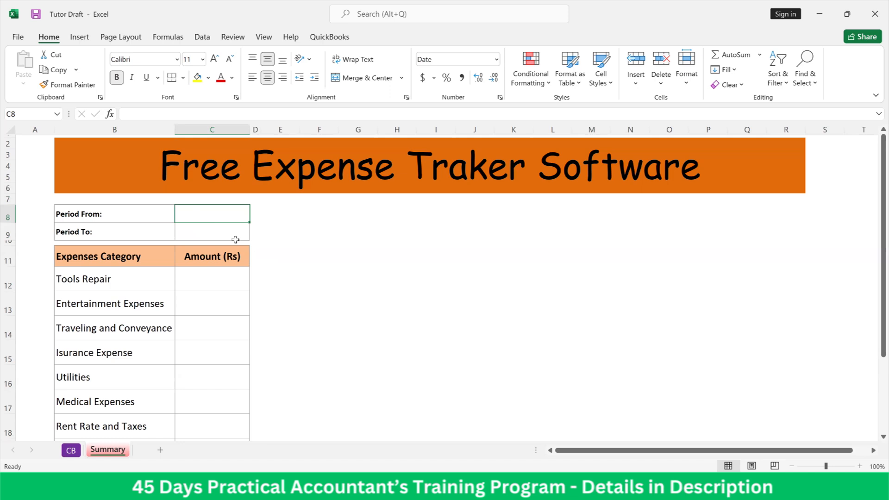
pyautogui.click(206, 241)
pyautogui.click(216, 229)
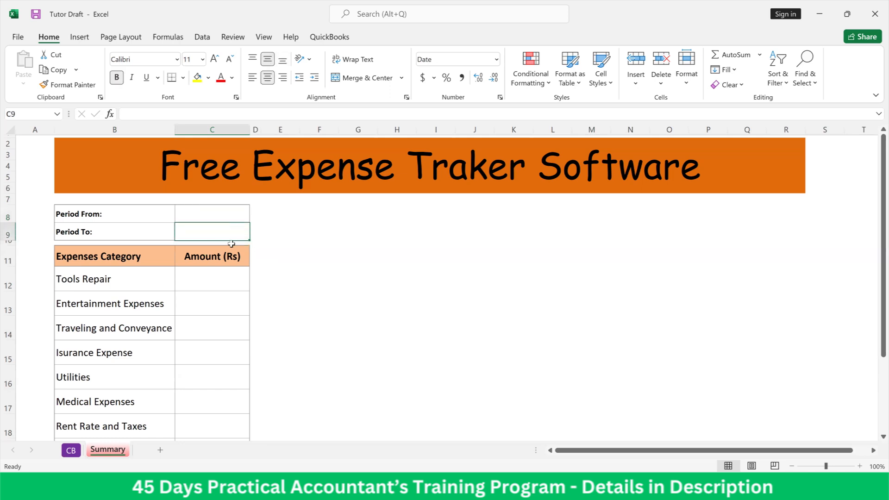
pyautogui.click(191, 213)
pyautogui.click(201, 273)
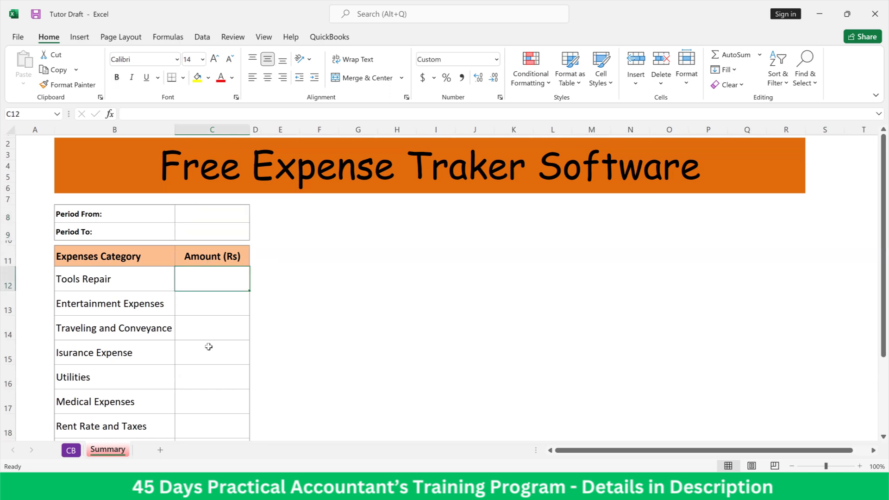
pyautogui.click(116, 286)
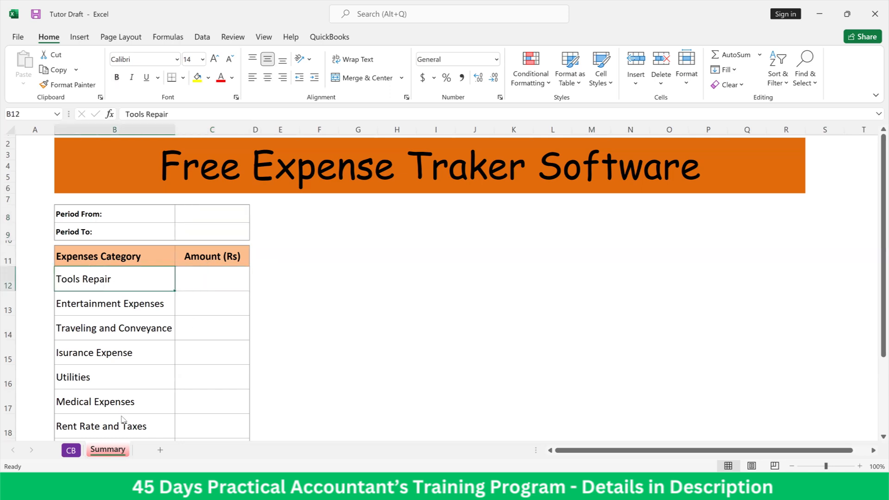
# - Use Advanced Filter on the CB sheet to copy only the unique account narrations from C6:C22 to cell Q8
pyautogui.click(76, 456)
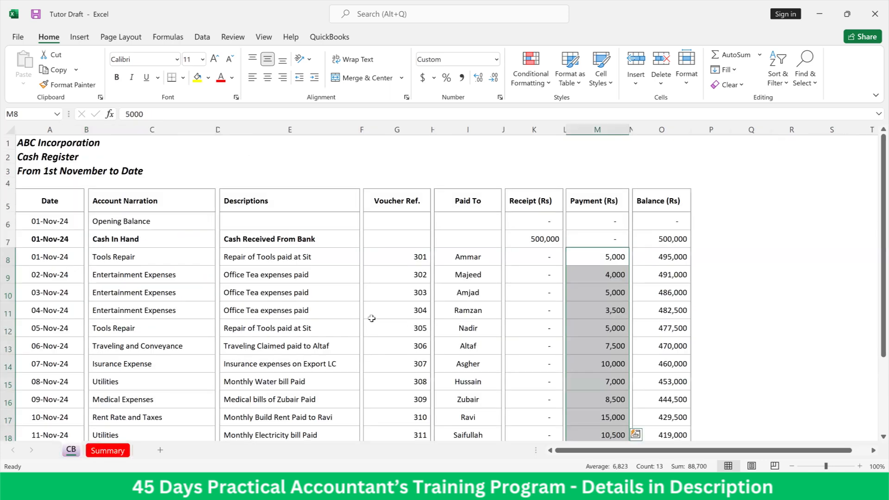
pyautogui.moveTo(132, 222); pyautogui.dragTo(156, 398)
pyautogui.scroll(3, 156, 324)
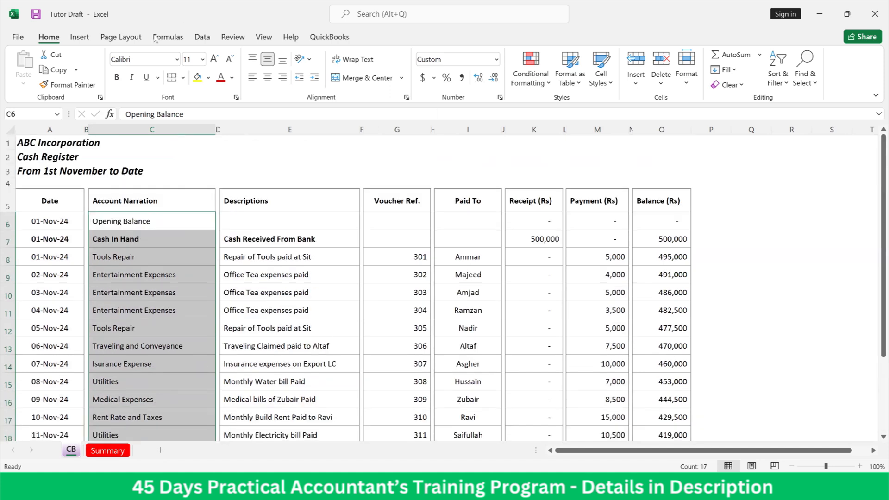
pyautogui.click(203, 37)
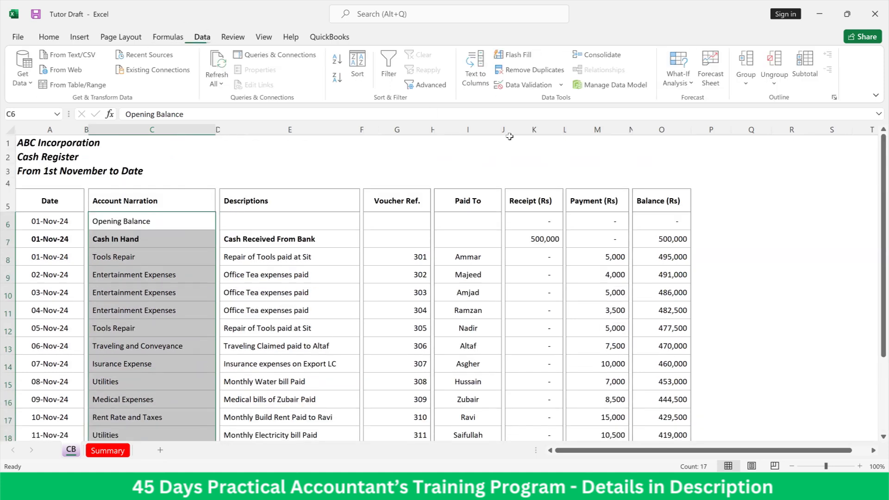
pyautogui.click(436, 88)
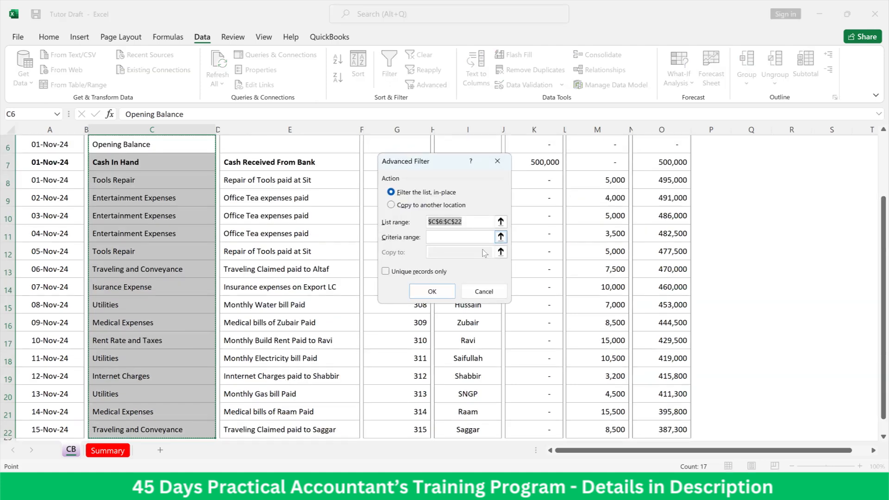
pyautogui.click(418, 206)
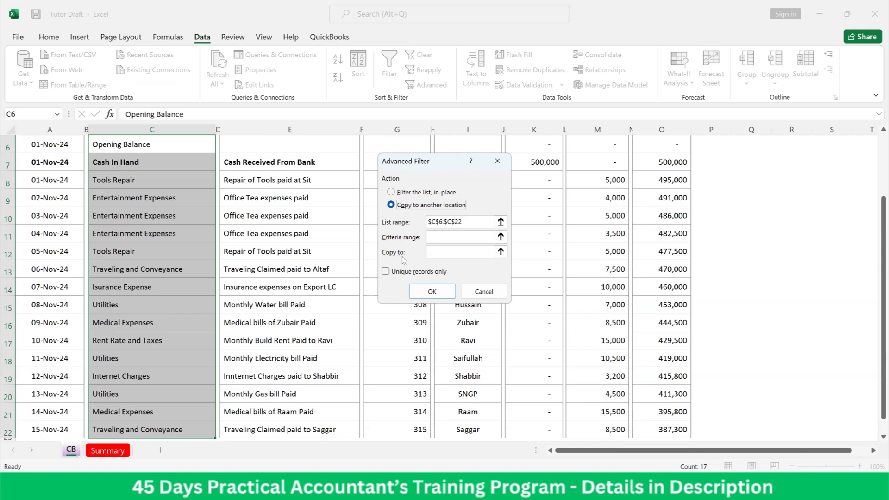
pyautogui.click(500, 252)
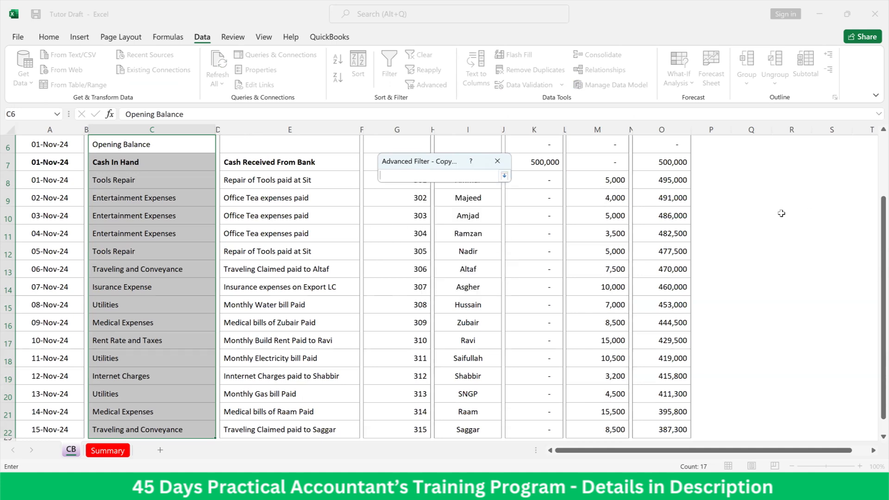
pyautogui.moveTo(756, 183)
pyautogui.mouseDown()
pyautogui.moveTo(751, 247)
pyautogui.moveTo(749, 176)
pyautogui.mouseUp()
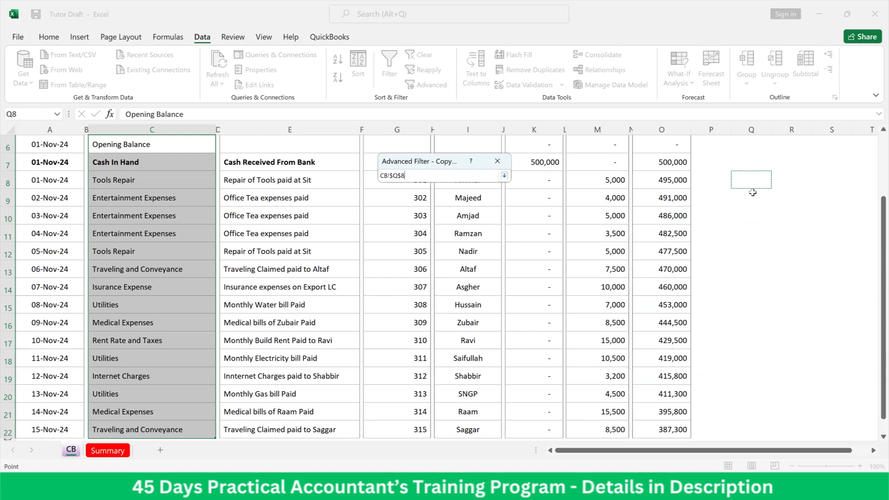
pyautogui.press('Return')
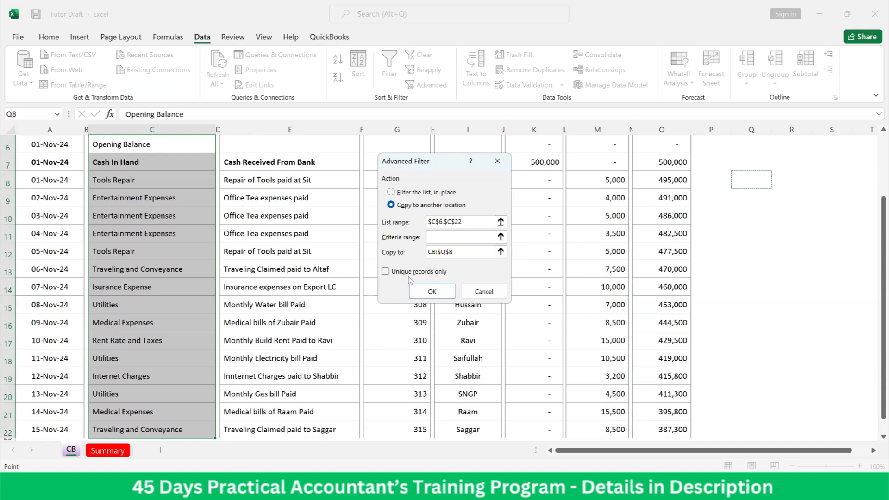
pyautogui.click(394, 271)
pyautogui.click(432, 291)
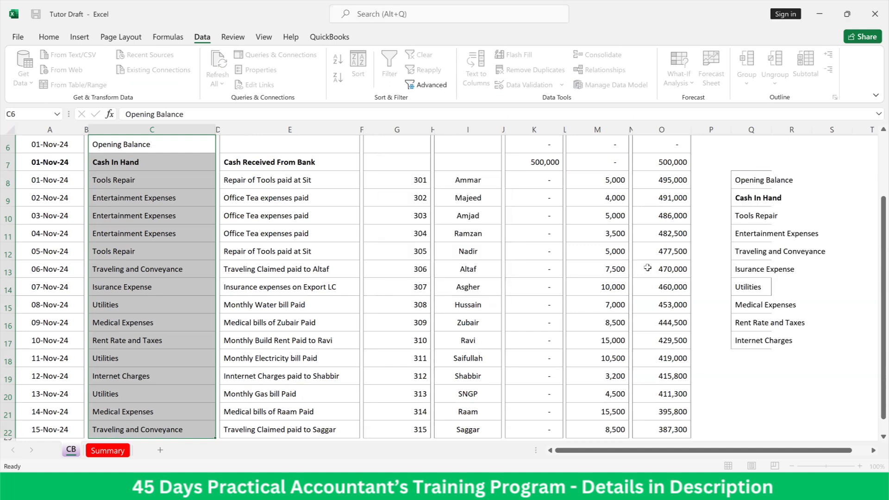
# - Copy the expense categories Q10:Q17 from the CB sheet and paste them as values from B12 down on the Summary sheet
pyautogui.click(759, 199)
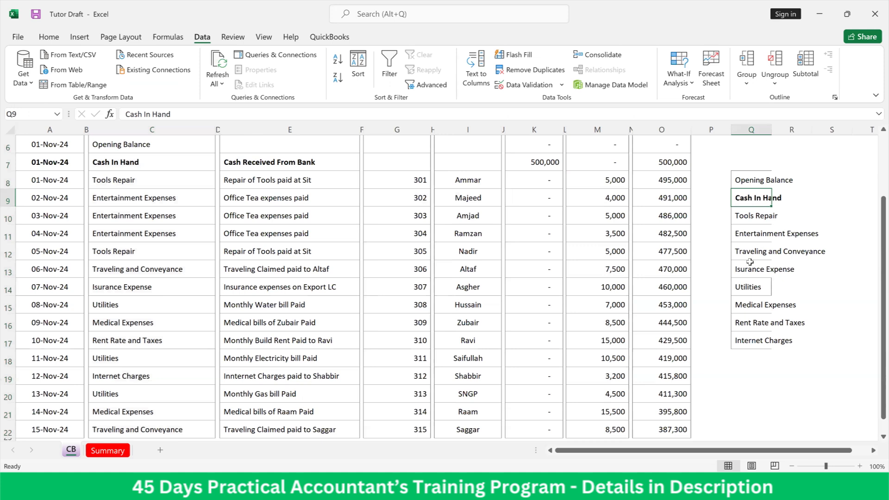
pyautogui.click(751, 181)
pyautogui.click(757, 201)
pyautogui.moveTo(745, 223); pyautogui.dragTo(746, 343)
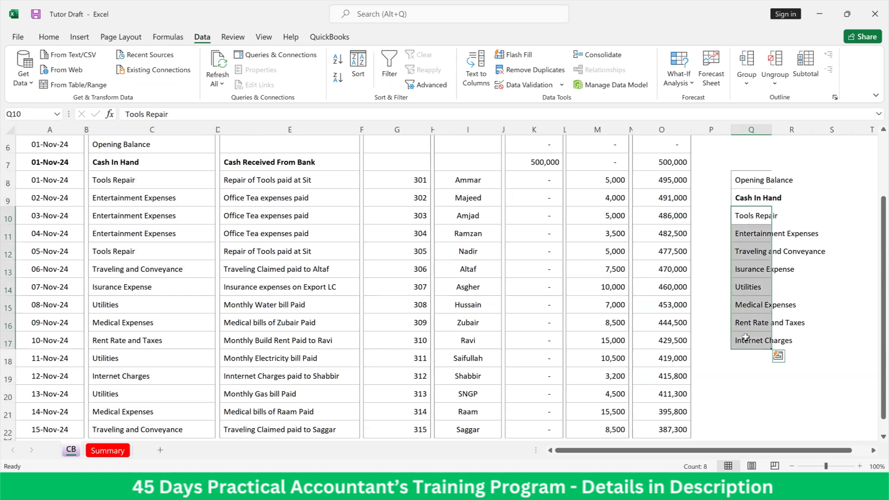
pyautogui.hotkey('ctrl', 'c')
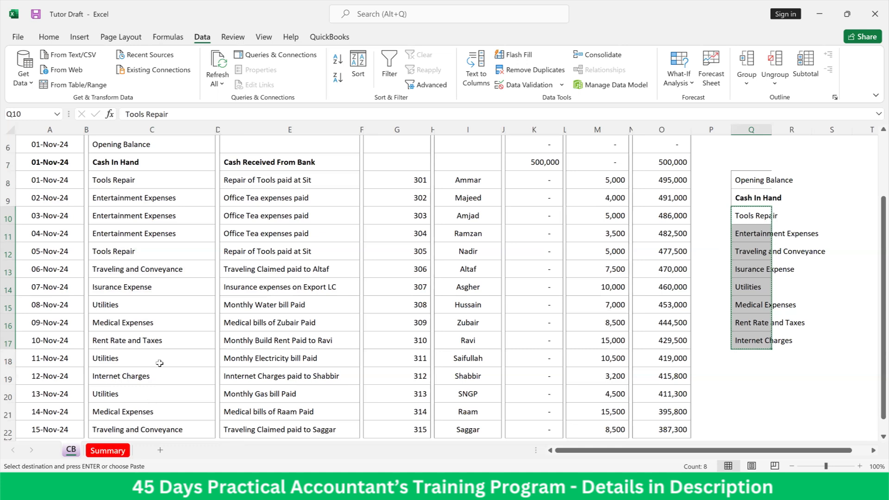
pyautogui.click(106, 451)
pyautogui.rightClick(136, 278)
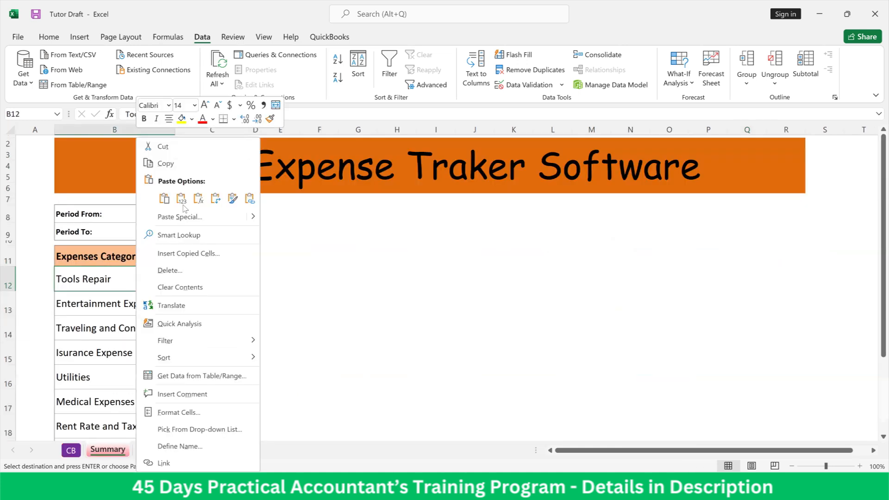
pyautogui.click(182, 207)
pyautogui.scroll(-3, 162, 271)
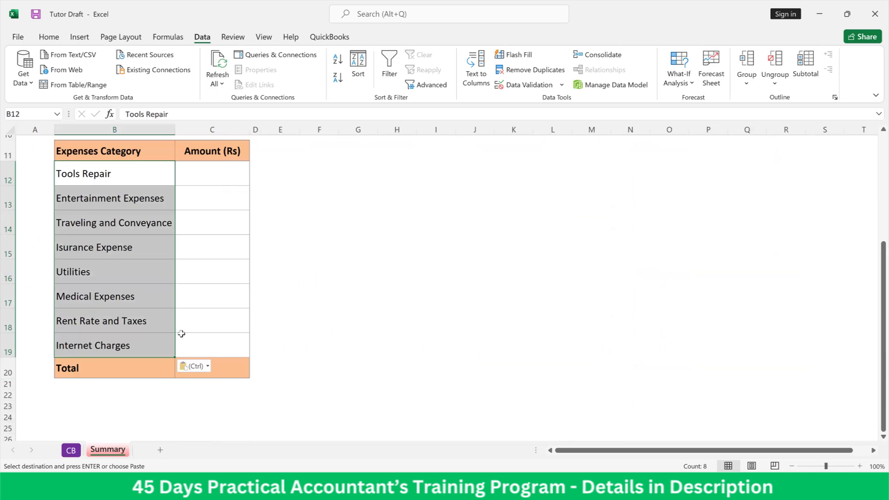
pyautogui.scroll(2, 181, 333)
# - Start a SUMIFS formula in Summary cell C12 with the CB payment column M6:M22 as the sum range
pyautogui.click(207, 254)
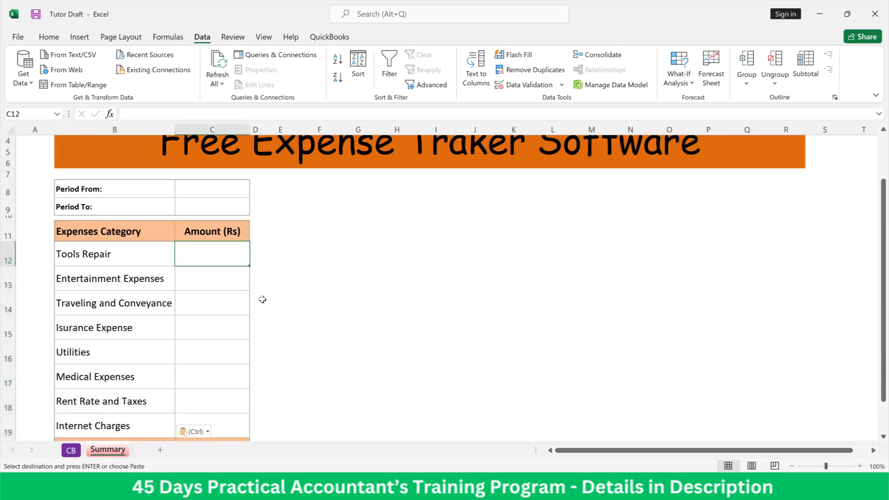
pyautogui.scroll(1, 260, 301)
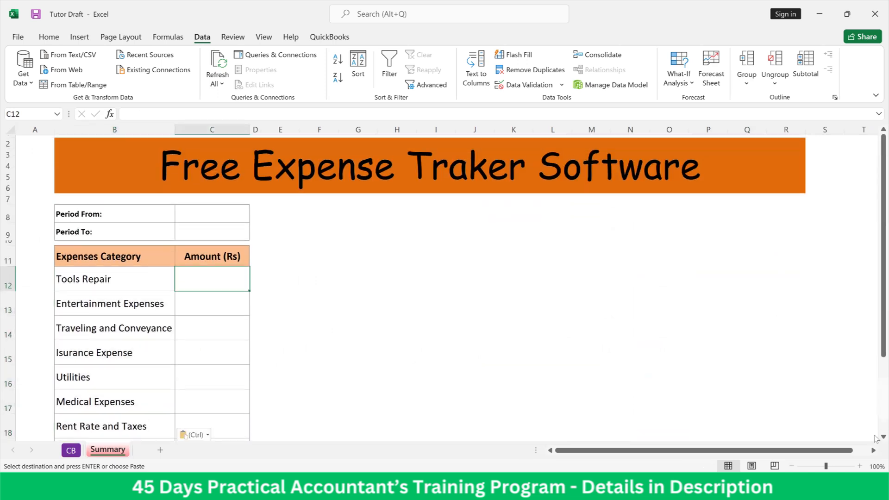
pyautogui.press('Escape')
pyautogui.write('=')
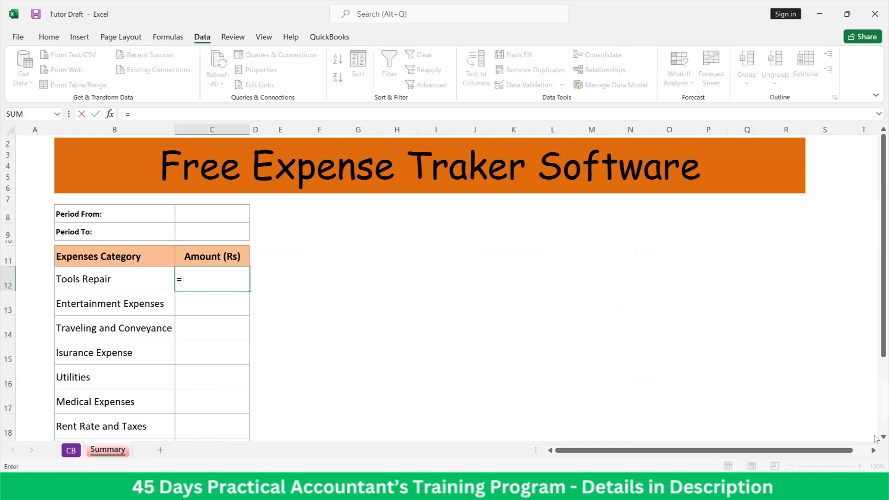
pyautogui.write('sumif')
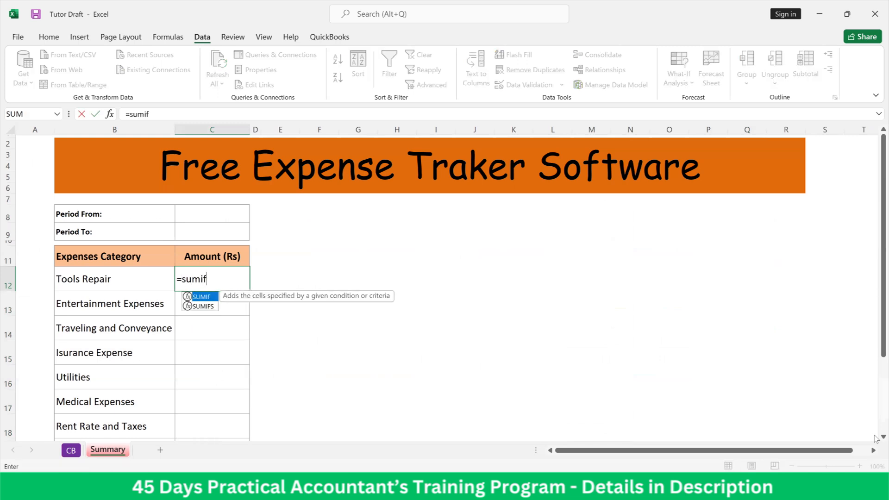
pyautogui.write('s(')
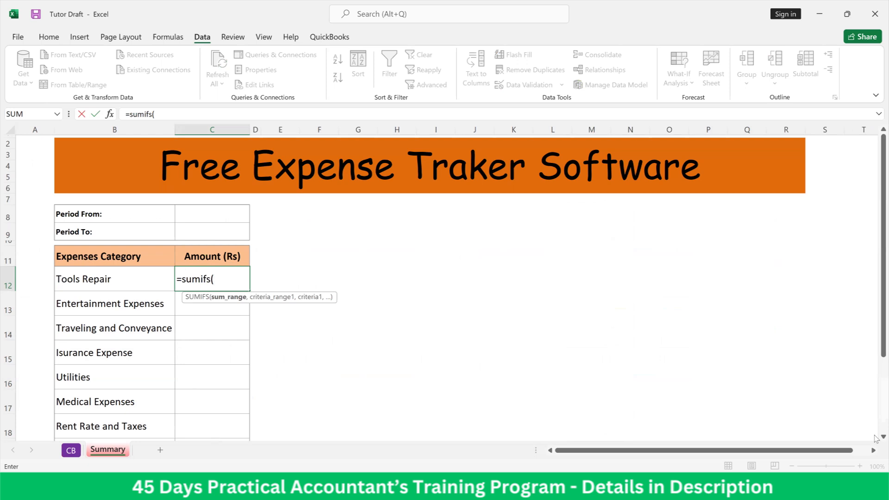
pyautogui.click(72, 450)
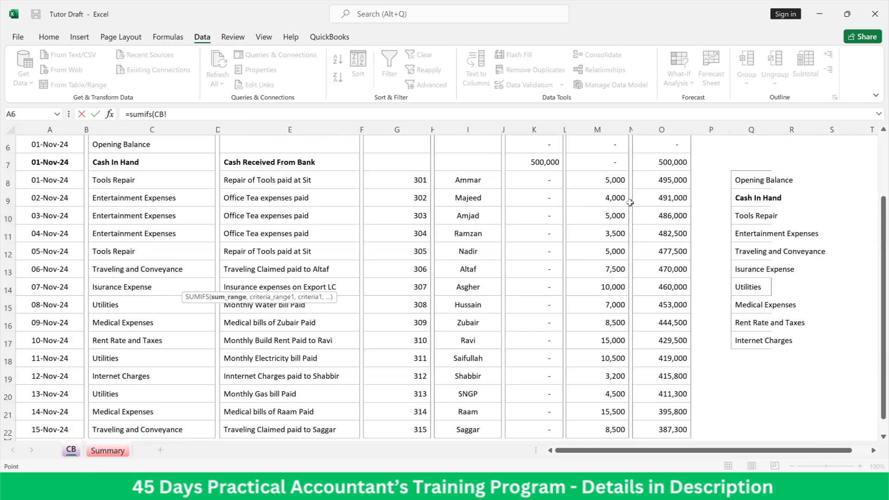
pyautogui.scroll(2, 630, 203)
pyautogui.moveTo(610, 227); pyautogui.dragTo(605, 392)
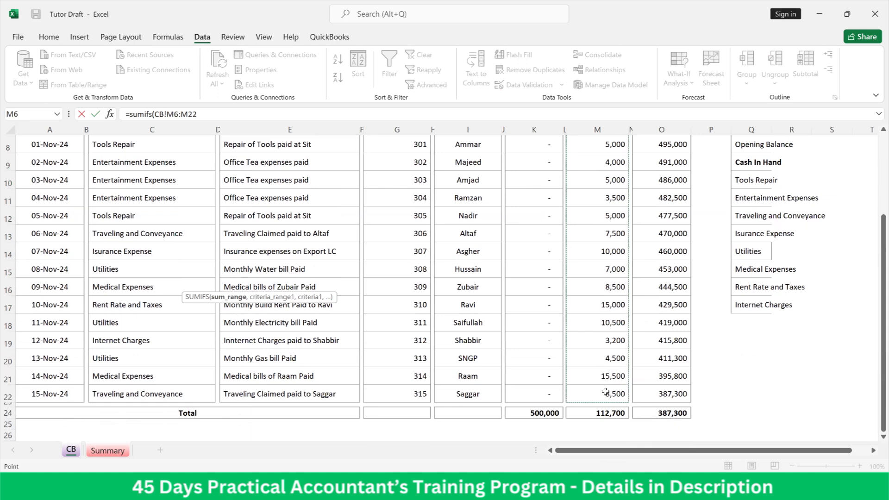
pyautogui.write(',')
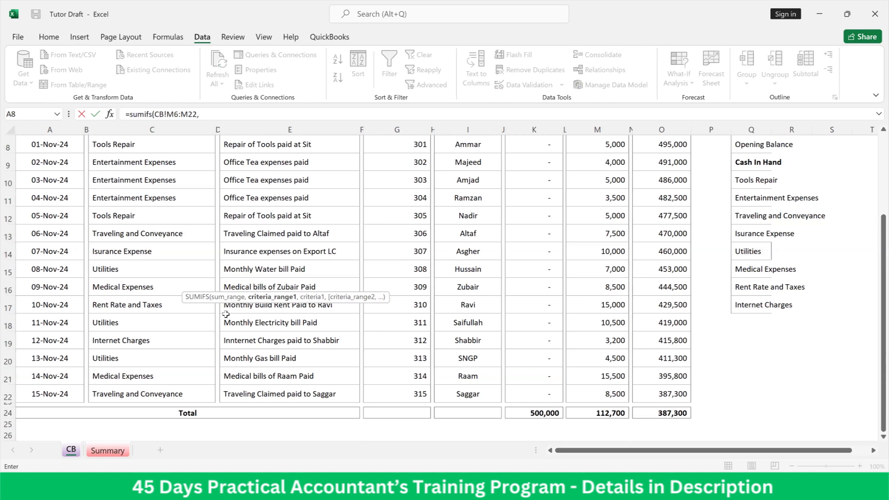
# - Add the first SUMIFS criterion, matching the CB account narrations C6:C22 to the Summary category in B12
pyautogui.scroll(2, 224, 287)
pyautogui.moveTo(133, 204); pyautogui.dragTo(133, 406)
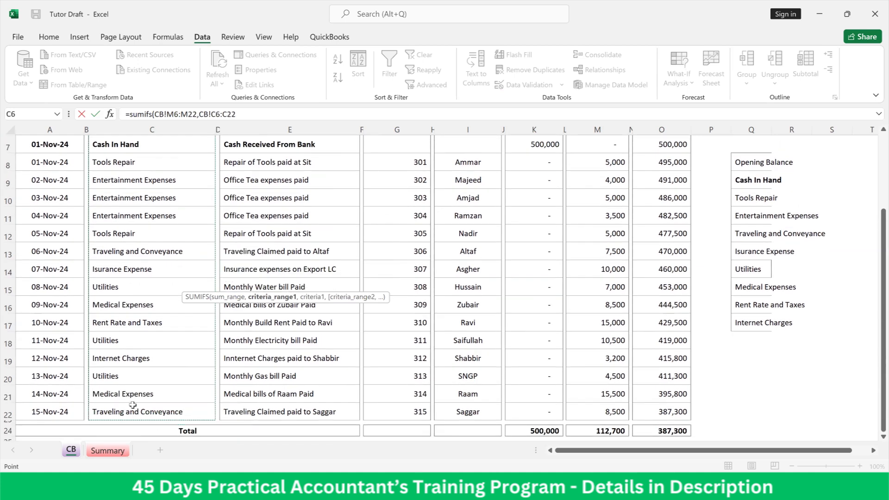
pyautogui.write(',')
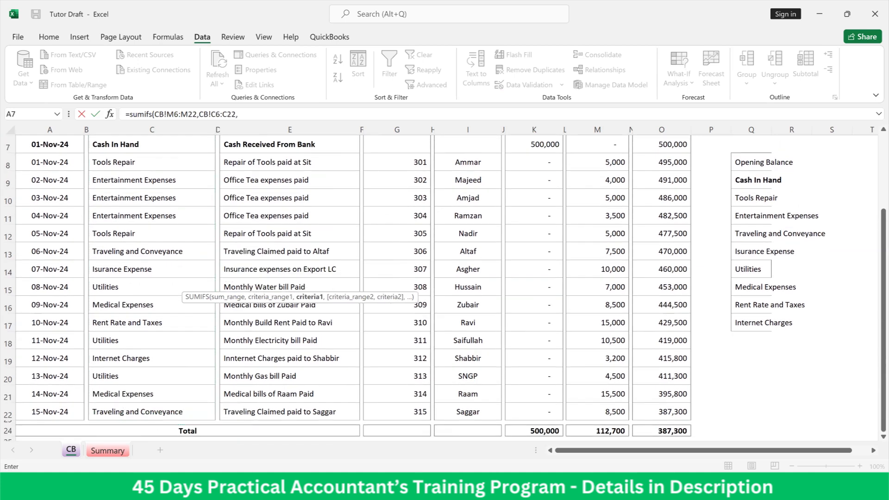
pyautogui.click(103, 453)
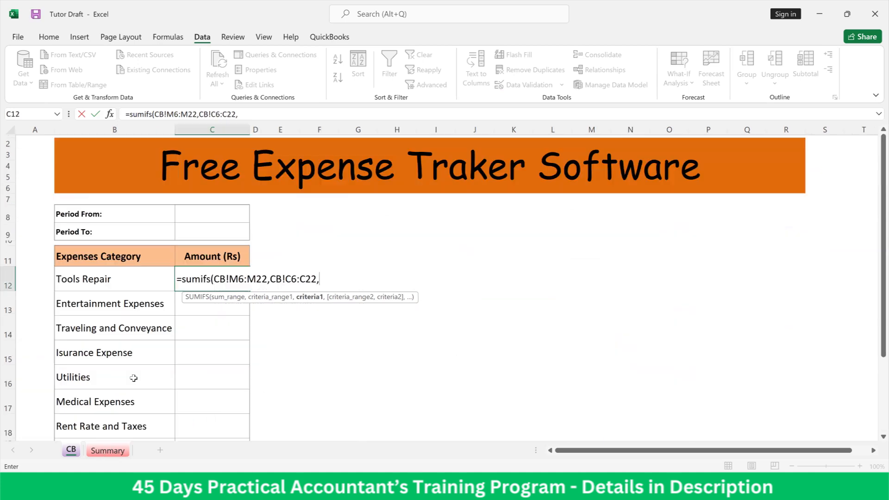
pyautogui.click(112, 278)
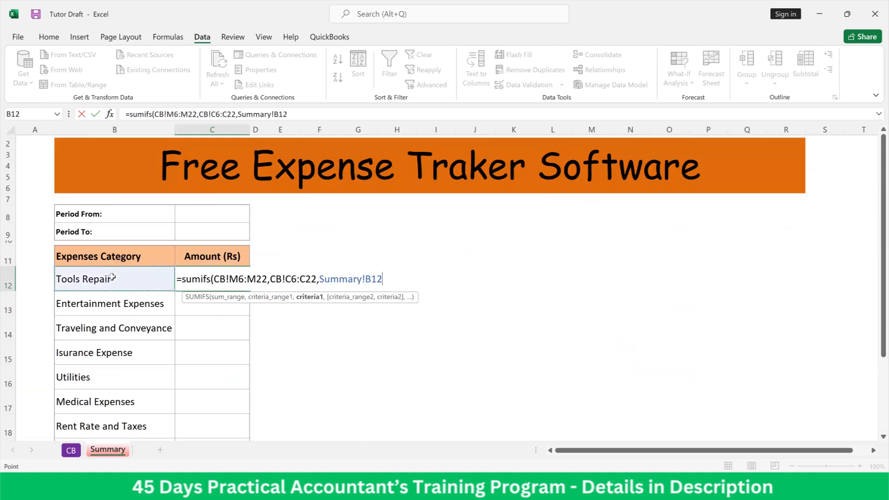
pyautogui.write(',')
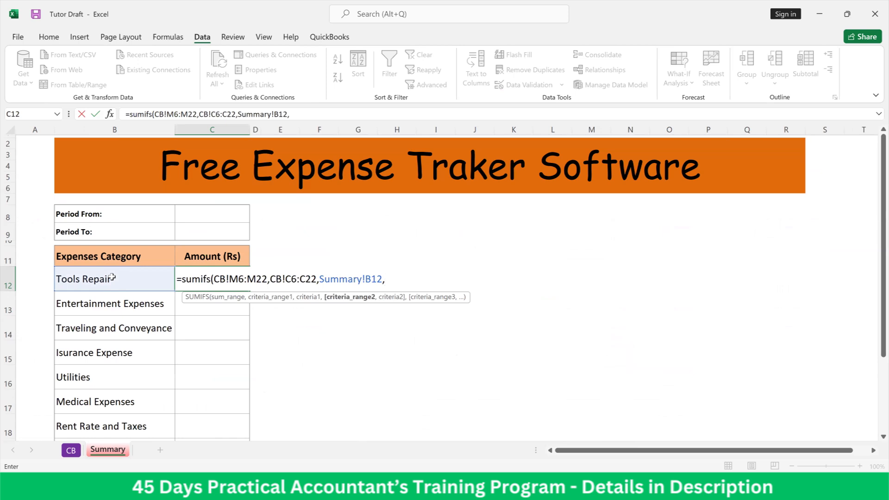
# - Add a second SUMIFS criterion requiring the CB dates A6:A22 to be ">="& the Period From cell C8
pyautogui.click(72, 451)
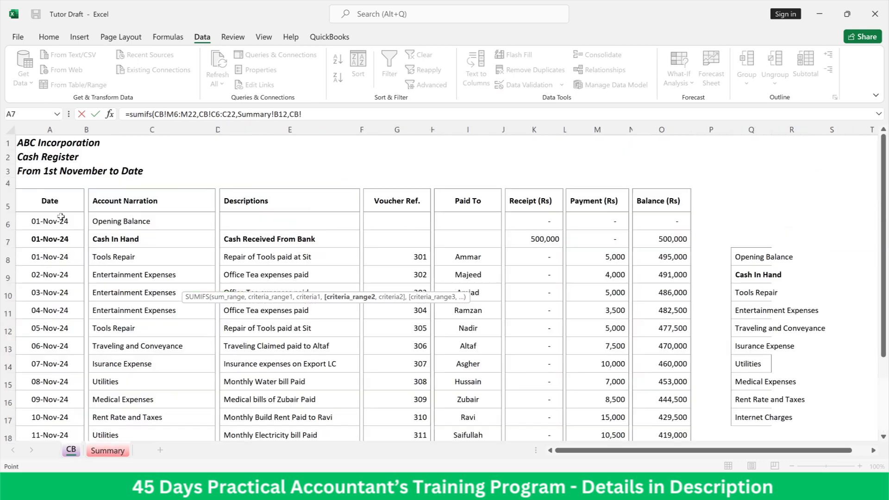
pyautogui.moveTo(51, 416); pyautogui.dragTo(54, 397)
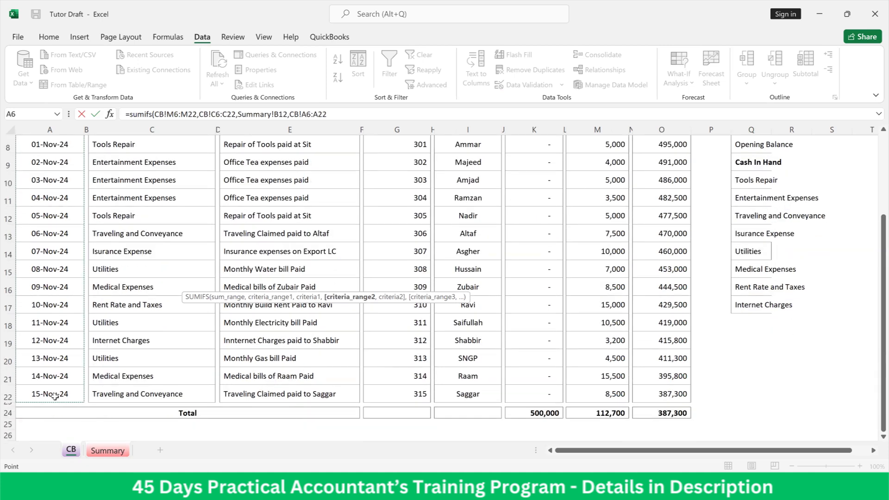
pyautogui.write(',">=')
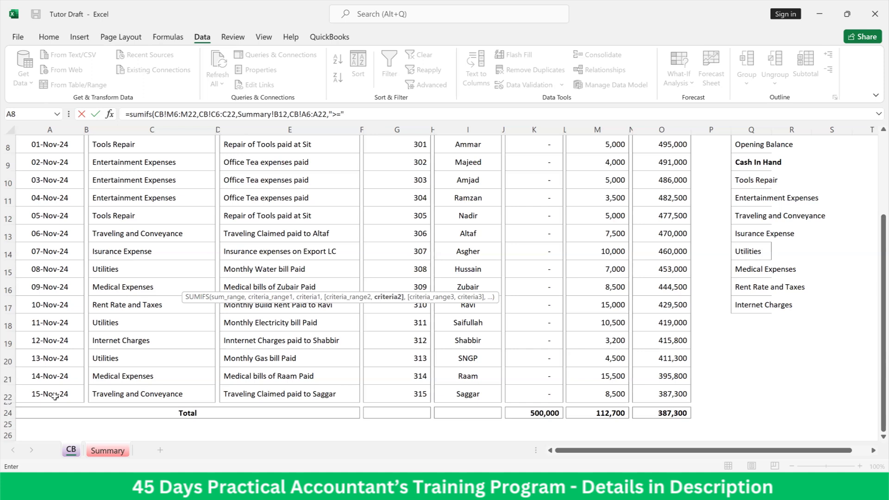
pyautogui.write('&')
pyautogui.click(94, 455)
pyautogui.click(199, 215)
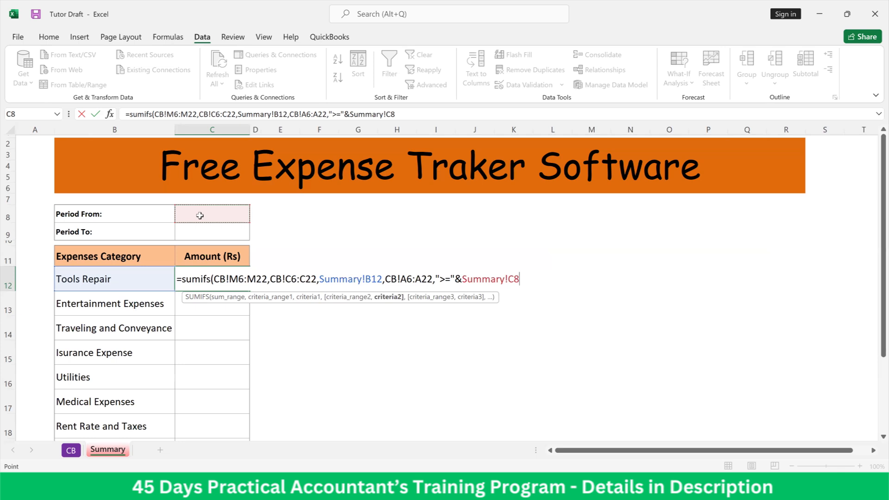
pyautogui.write(',')
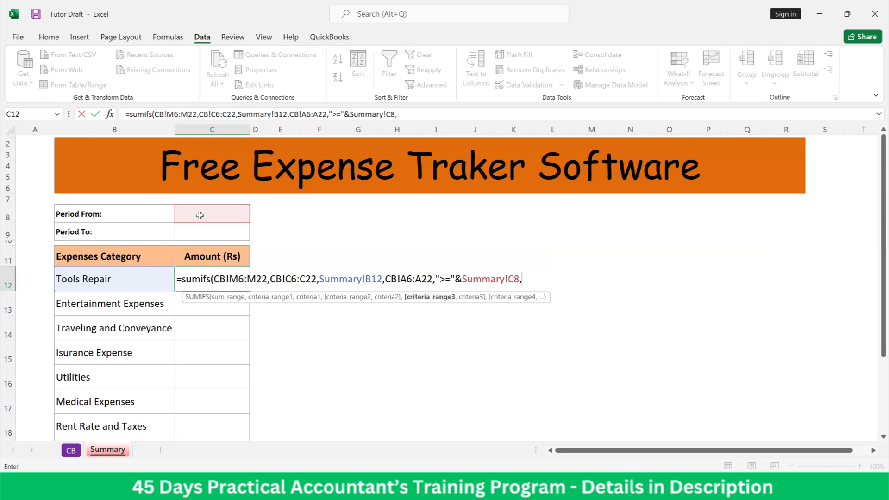
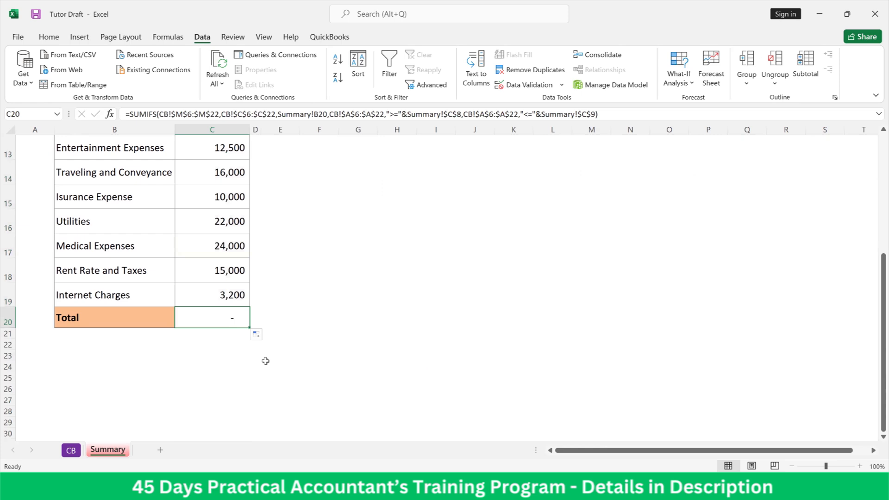
# - Replace the formula in total cell C20 with a sum of C12:C19
pyautogui.hotkey('alt', '=')
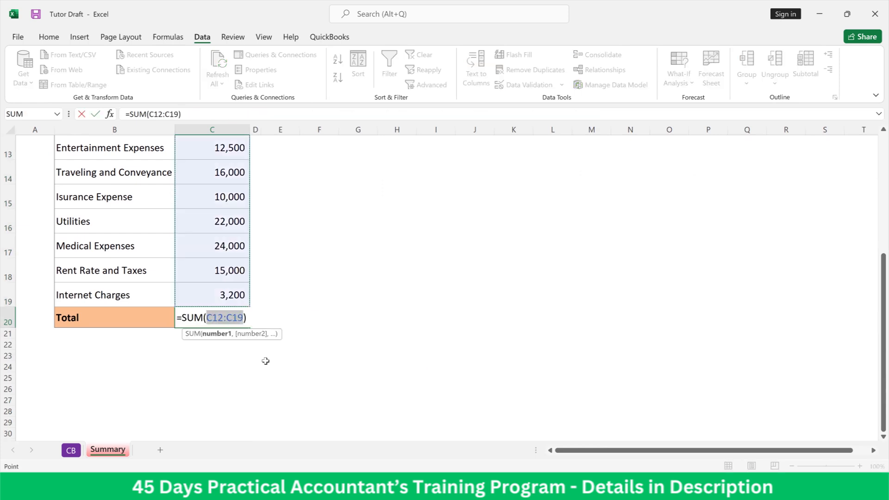
pyautogui.press('Return')
pyautogui.scroll(1, 255, 373)
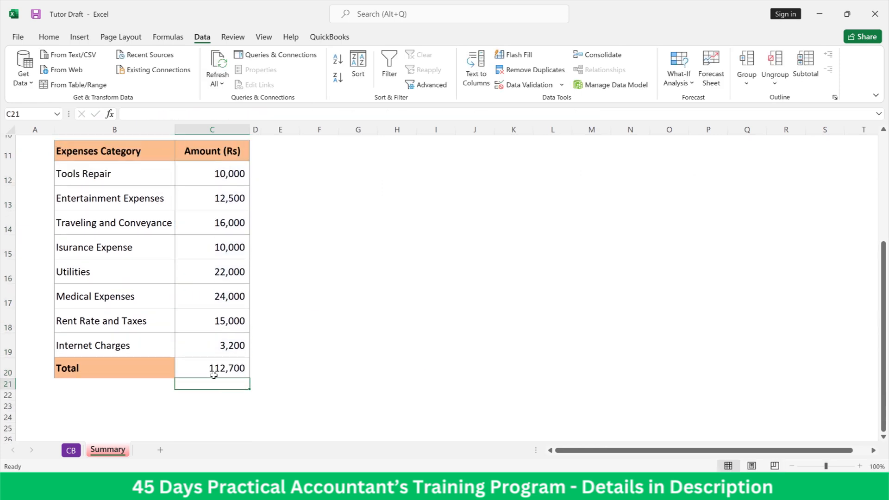
# - Fill the total amount cell C20 with the same light orange as the Total label
pyautogui.click(213, 374)
pyautogui.scroll(2, 284, 213)
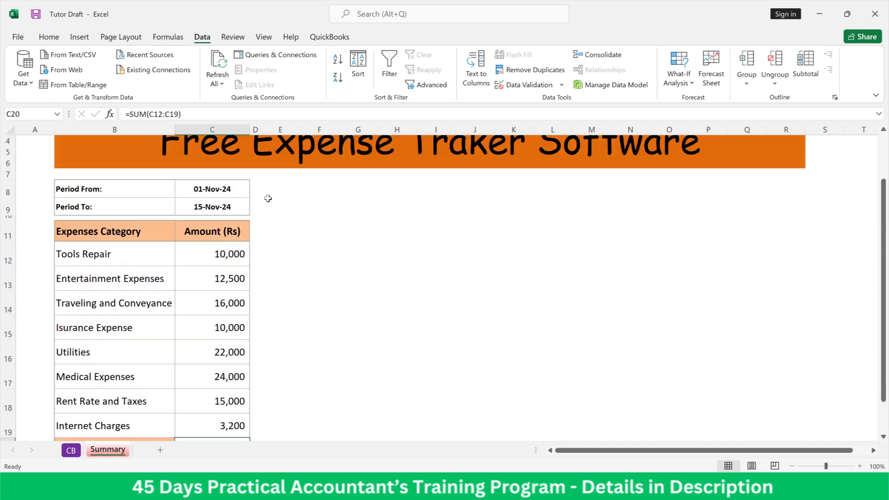
pyautogui.click(49, 37)
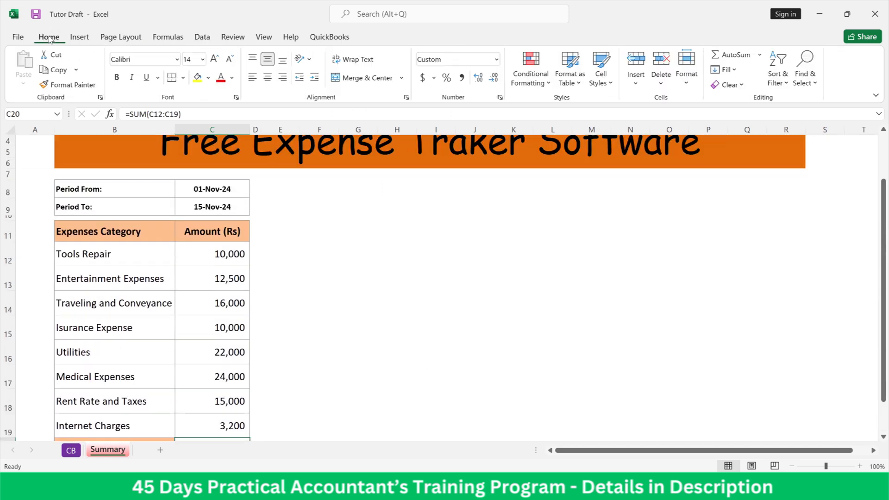
pyautogui.click(208, 78)
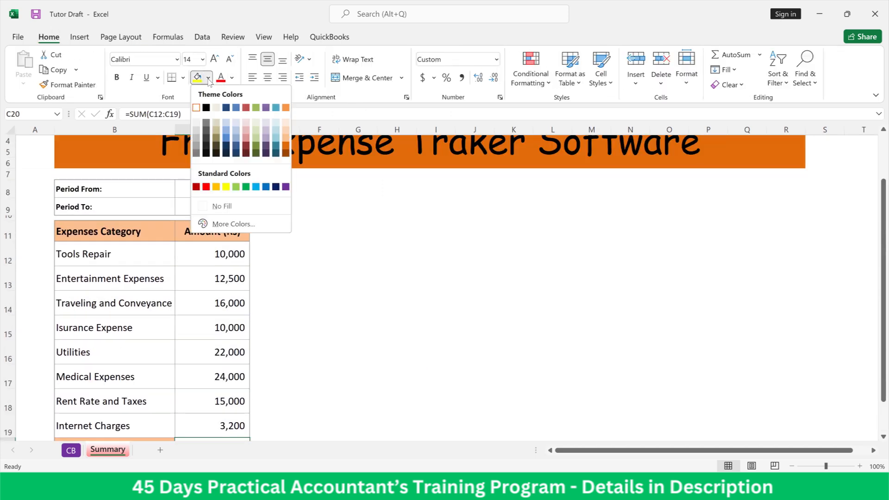
pyautogui.click(286, 139)
pyautogui.scroll(-4, 270, 242)
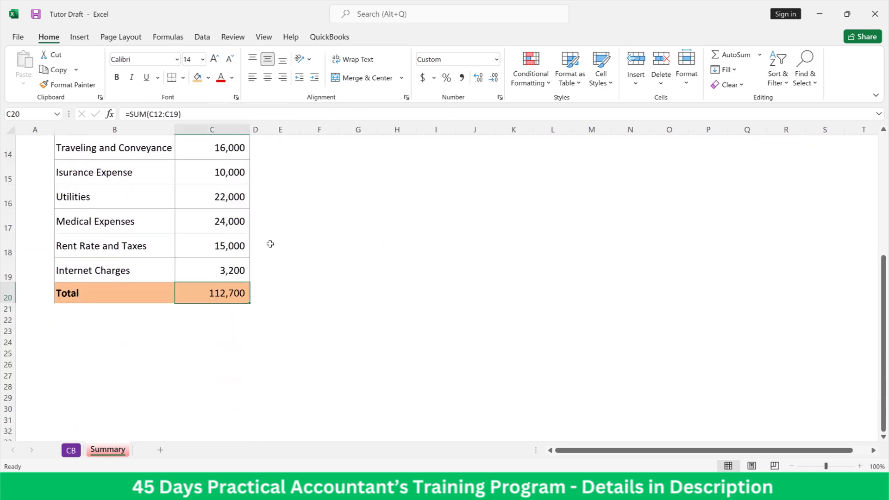
pyautogui.scroll(5, 273, 250)
pyautogui.click(275, 292)
# - Insert a 2-D pie chart of the expense categories and amounts in B12:C19
pyautogui.scroll(-2, 274, 294)
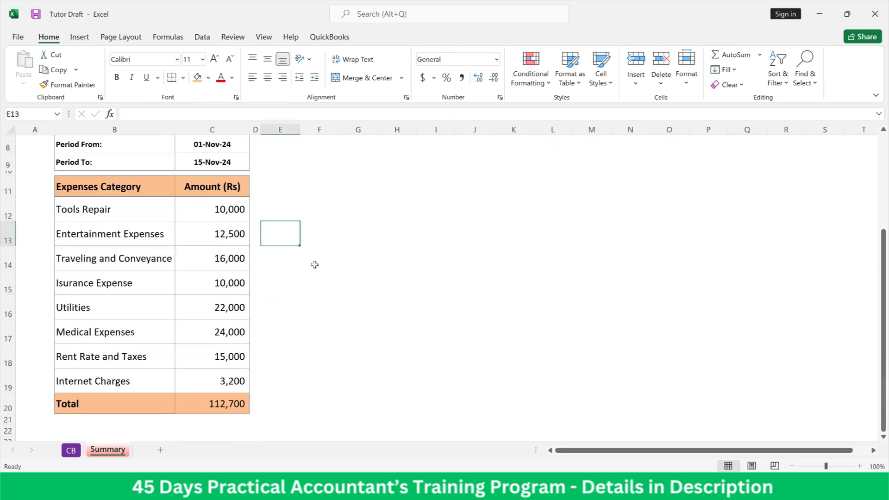
pyautogui.scroll(1, 313, 260)
pyautogui.moveTo(231, 243); pyautogui.dragTo(232, 415)
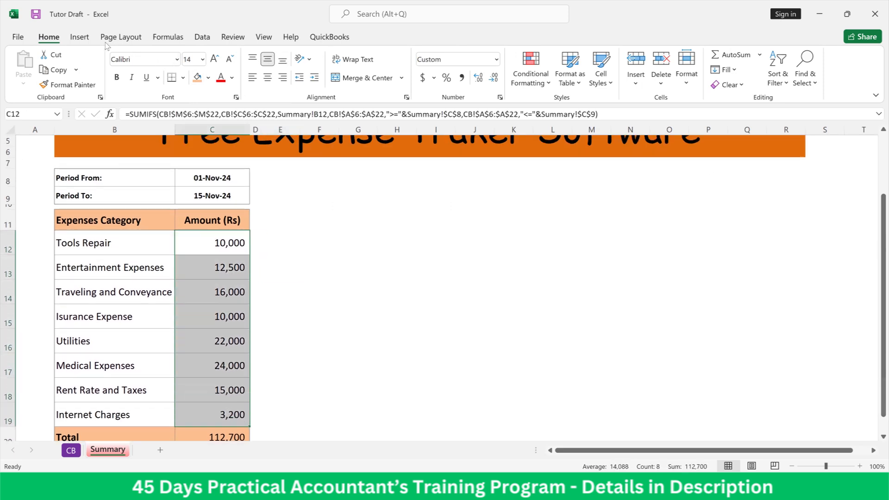
pyautogui.click(79, 37)
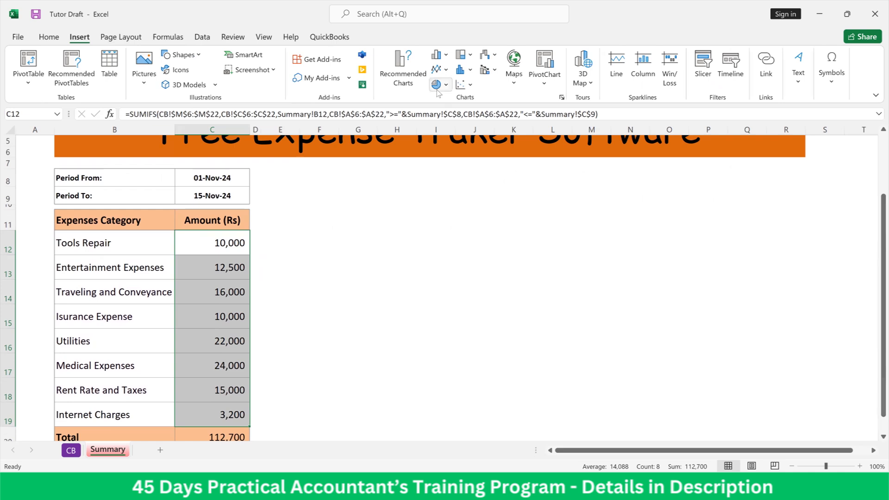
pyautogui.click(446, 85)
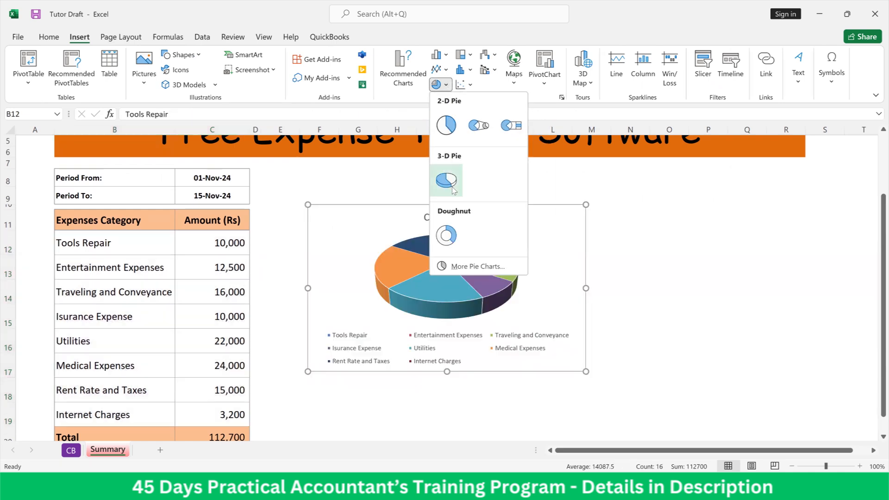
pyautogui.click(447, 125)
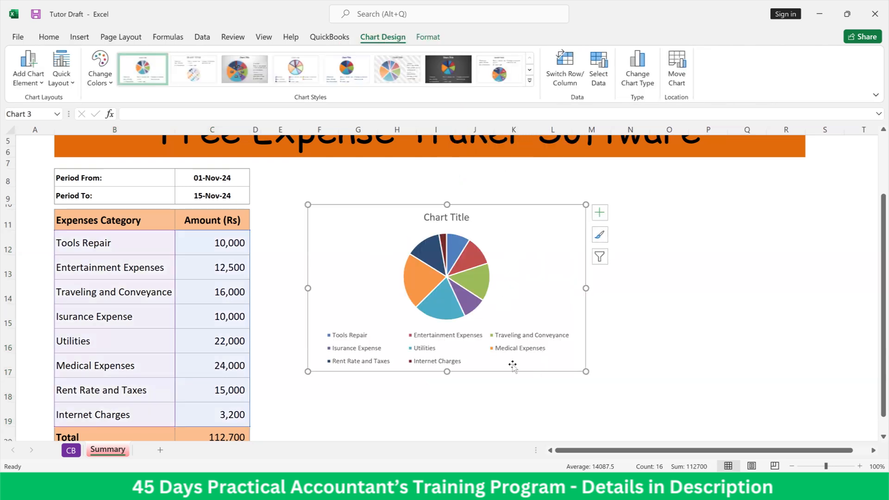
# - Apply the grey gradient chart style with percentage labels and a side legend to the expense pie chart
pyautogui.click(495, 345)
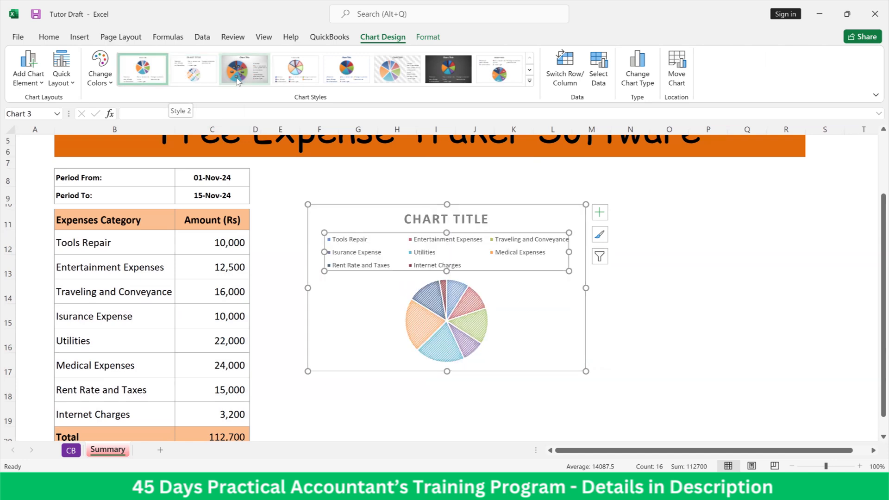
pyautogui.click(238, 81)
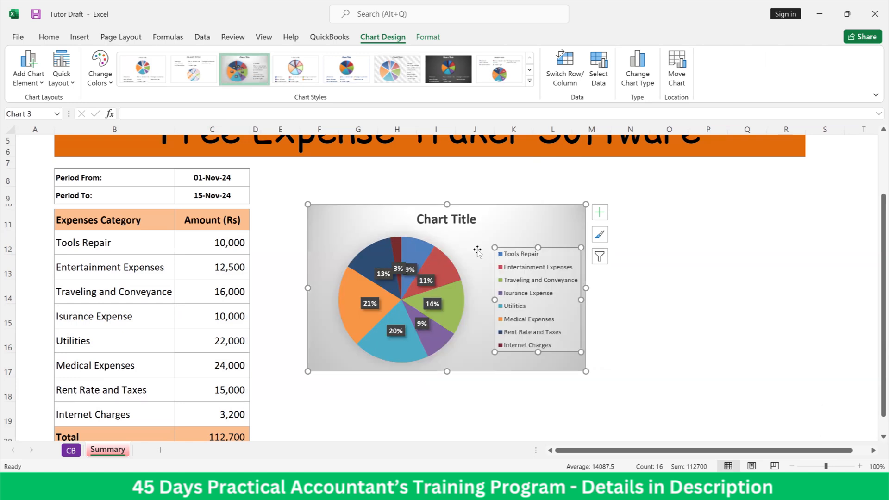
pyautogui.click(414, 37)
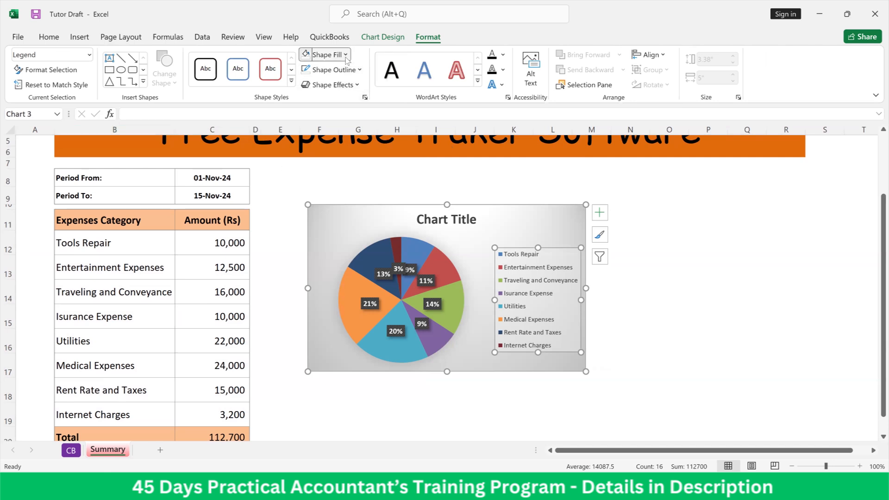
pyautogui.click(324, 54)
pyautogui.click(361, 74)
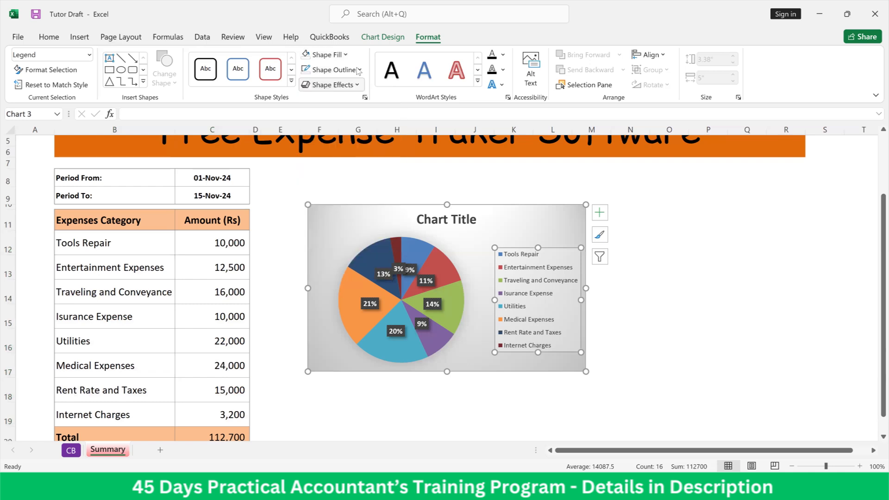
pyautogui.click(360, 70)
pyautogui.click(355, 216)
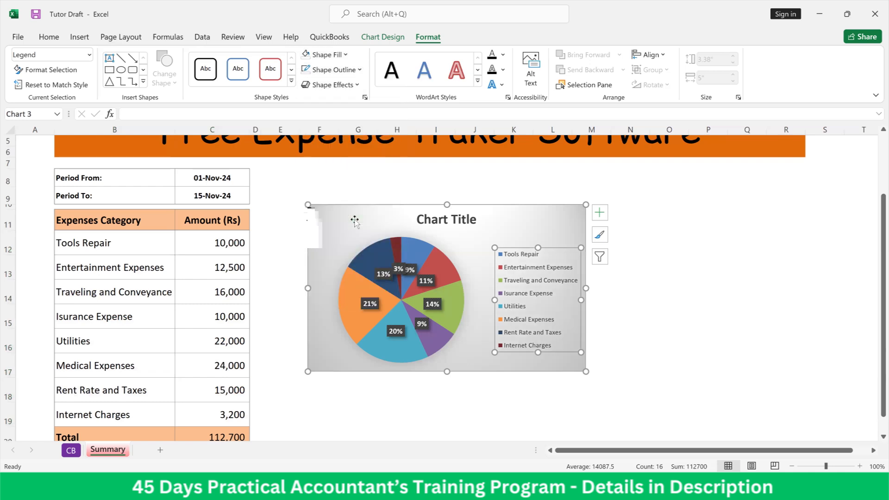
pyautogui.click(357, 85)
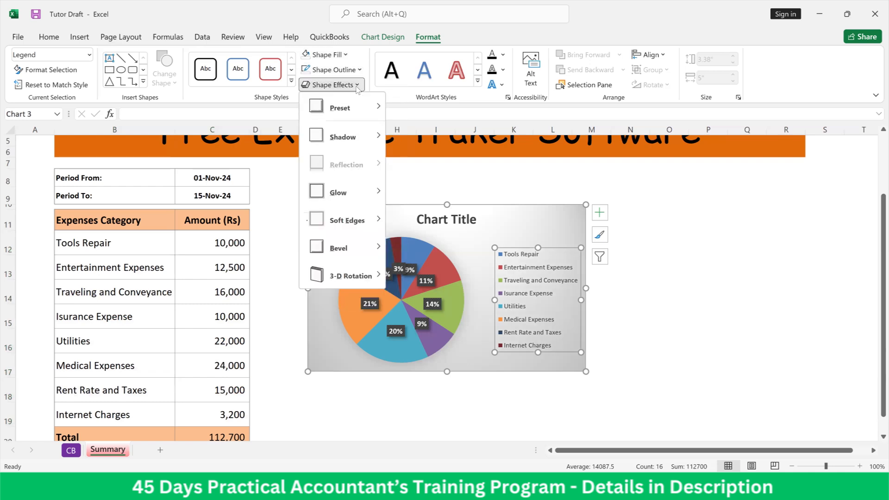
pyautogui.click(357, 86)
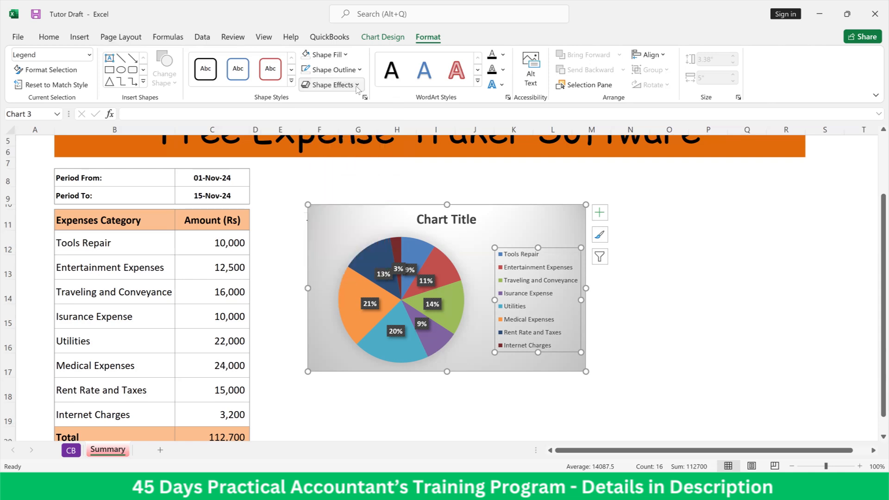
pyautogui.click(746, 340)
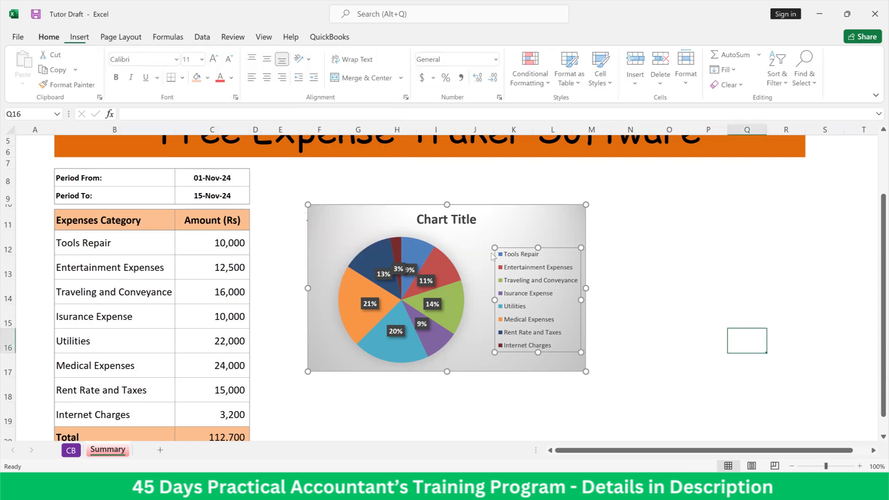
# - Delete the title from the expense pie chart
pyautogui.click(415, 226)
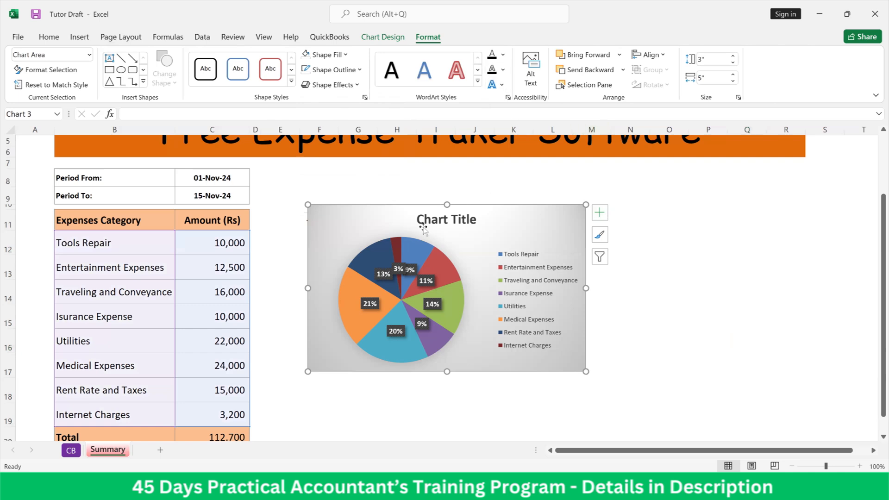
pyautogui.click(458, 228)
pyautogui.moveTo(561, 231); pyautogui.dragTo(562, 232)
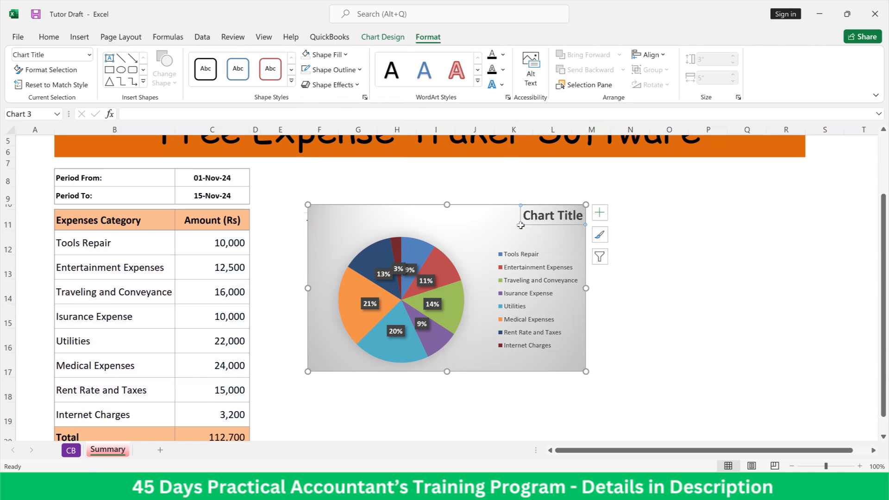
pyautogui.press('Delete')
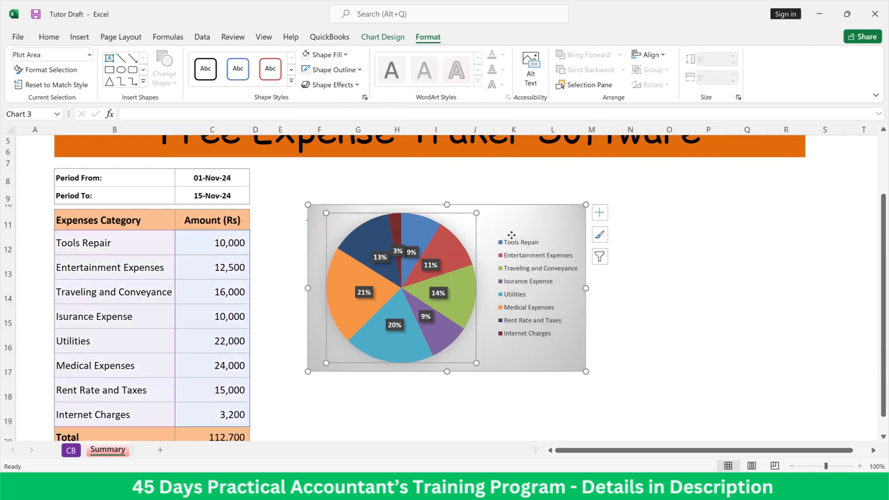
# - Move the pie chart beneath the orange banner's right end and shrink it to about 3.37" wide by 2.69" high
pyautogui.click(513, 238)
pyautogui.moveTo(488, 214); pyautogui.dragTo(710, 174)
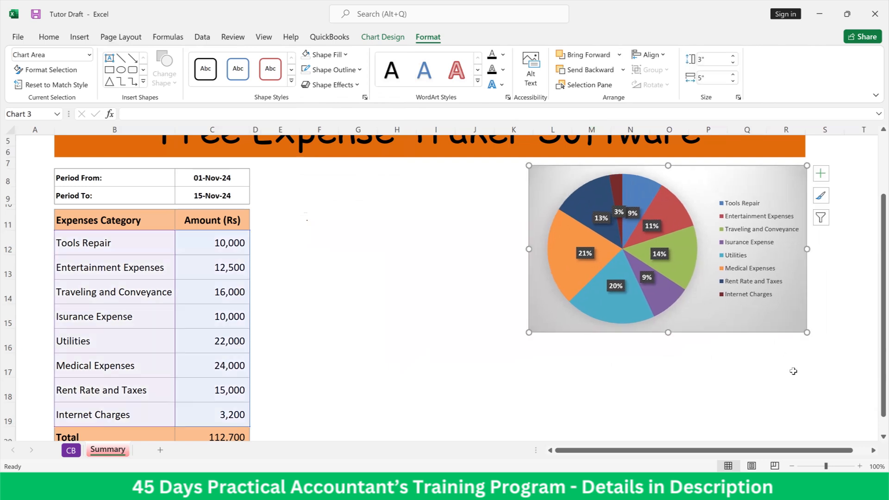
pyautogui.moveTo(528, 332); pyautogui.dragTo(619, 329)
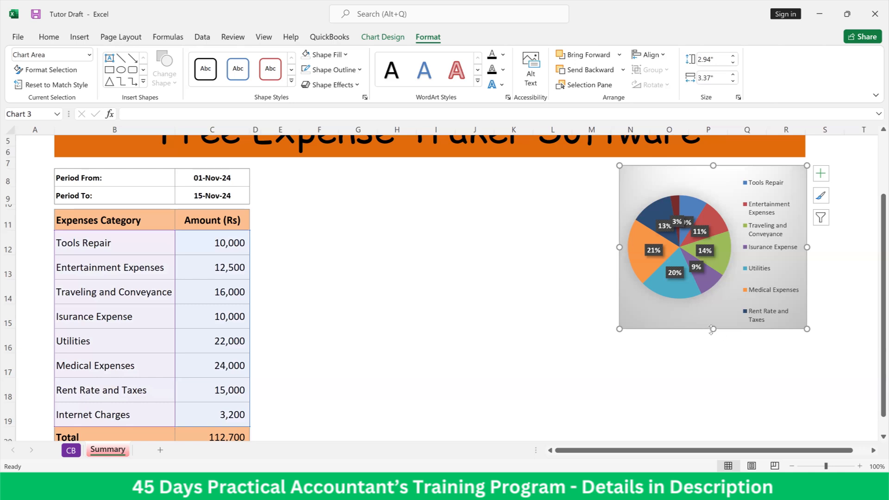
pyautogui.moveTo(720, 330); pyautogui.dragTo(717, 317)
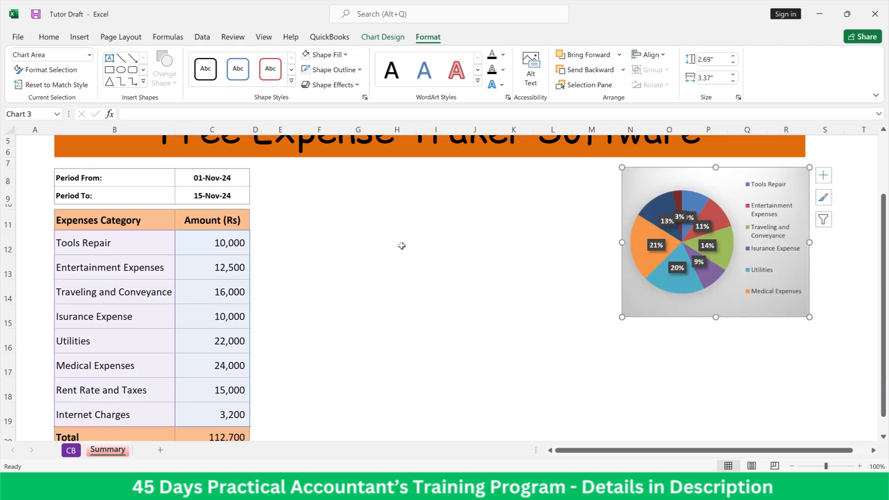
pyautogui.click(402, 245)
# - Insert a 2-D clustered bar chart of the expense categories and amounts in B12:C19
pyautogui.scroll(-1, 405, 248)
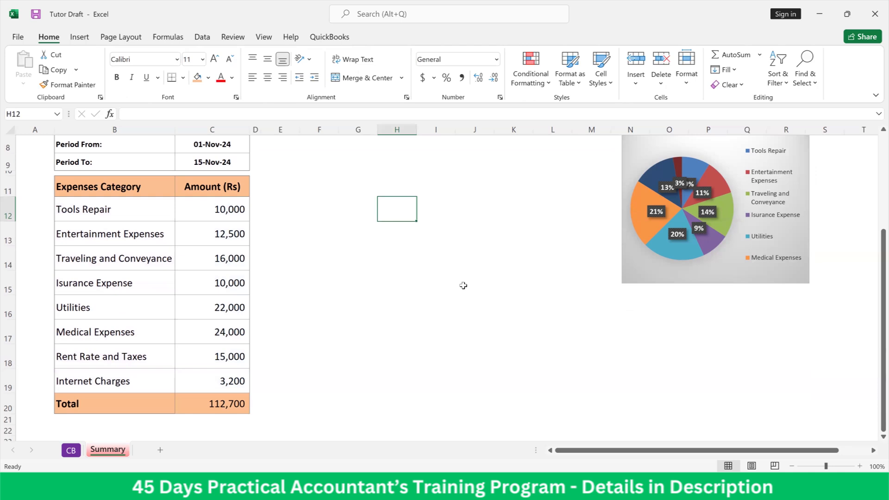
pyautogui.scroll(2, 463, 286)
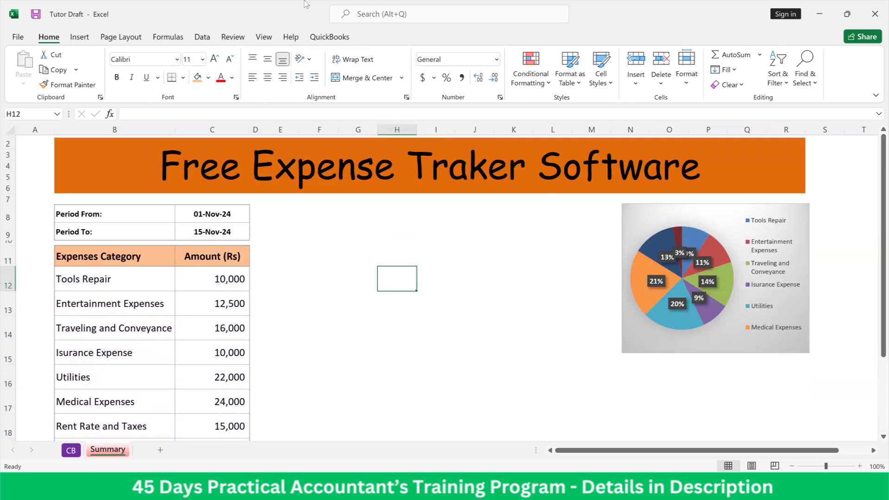
pyautogui.moveTo(121, 271); pyautogui.dragTo(185, 401)
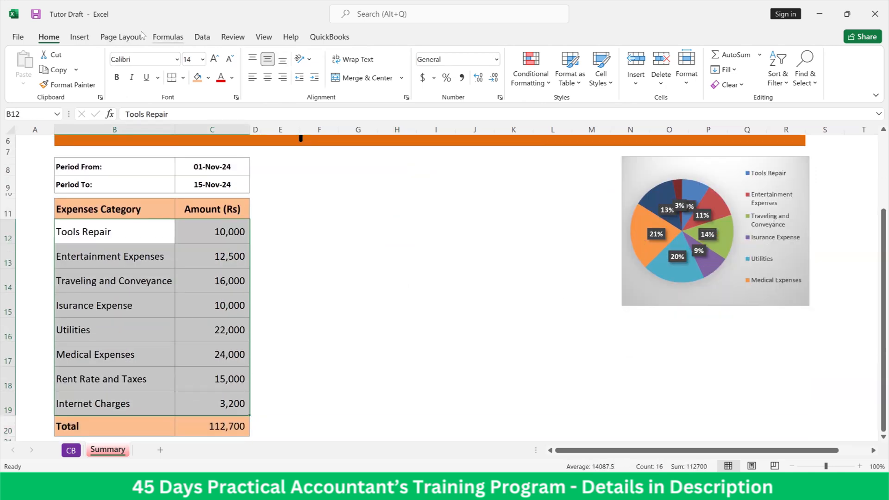
pyautogui.click(79, 37)
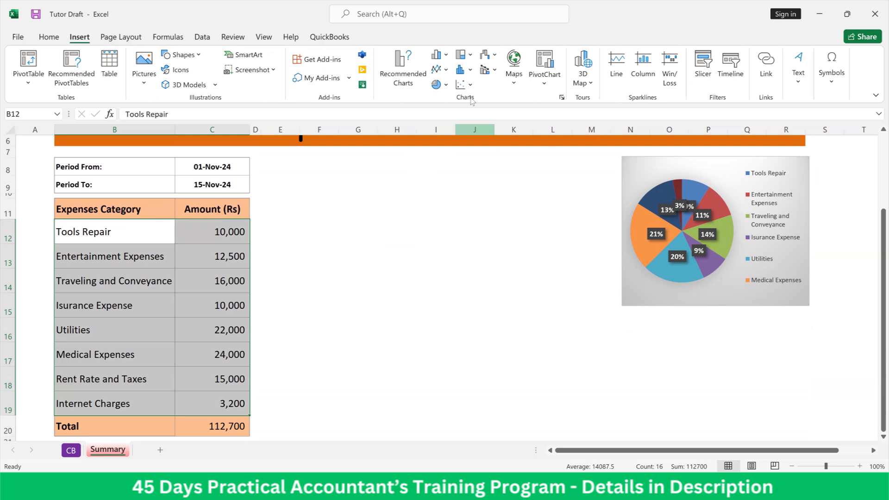
pyautogui.click(471, 72)
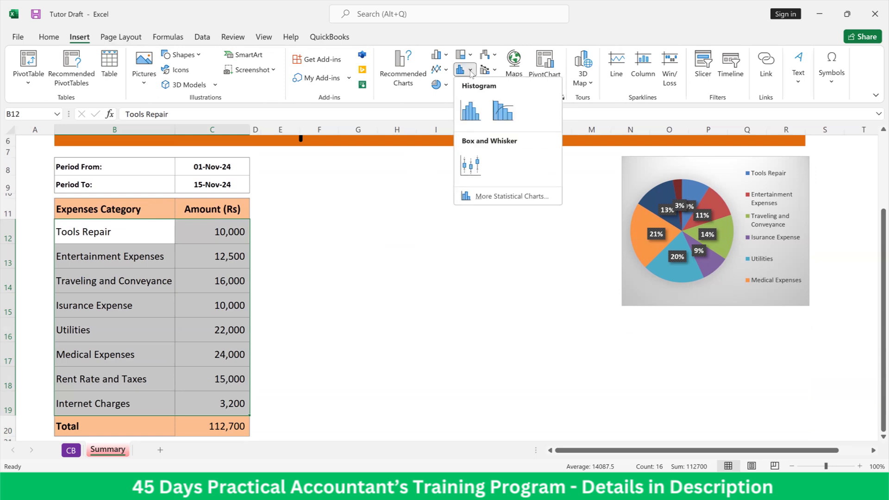
pyautogui.click(447, 58)
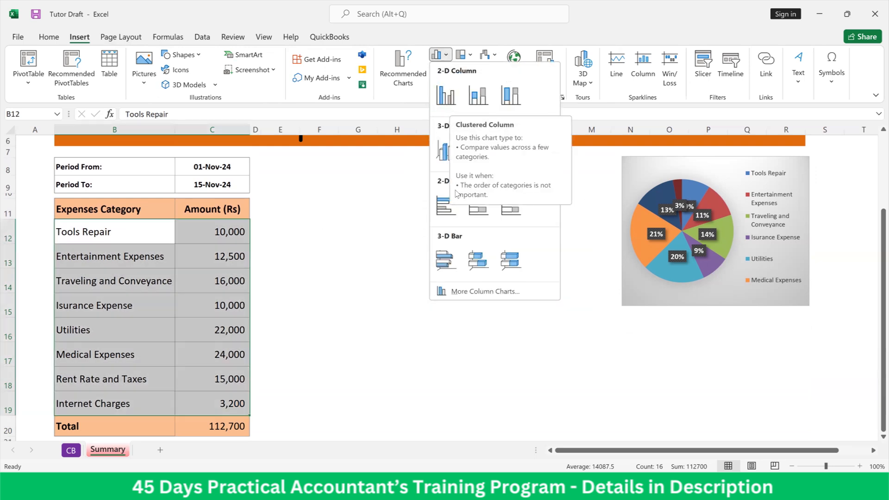
pyautogui.click(440, 208)
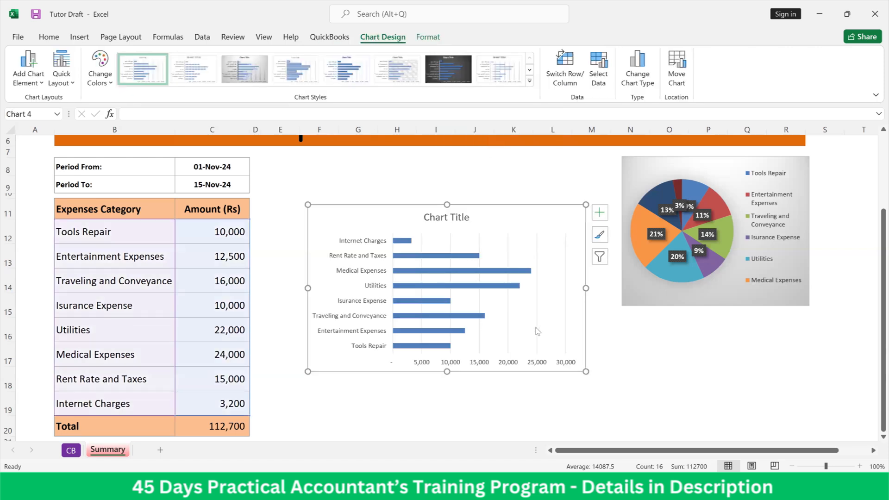
# - Remove the vertical gridlines from the bar chart's plot area
pyautogui.click(526, 317)
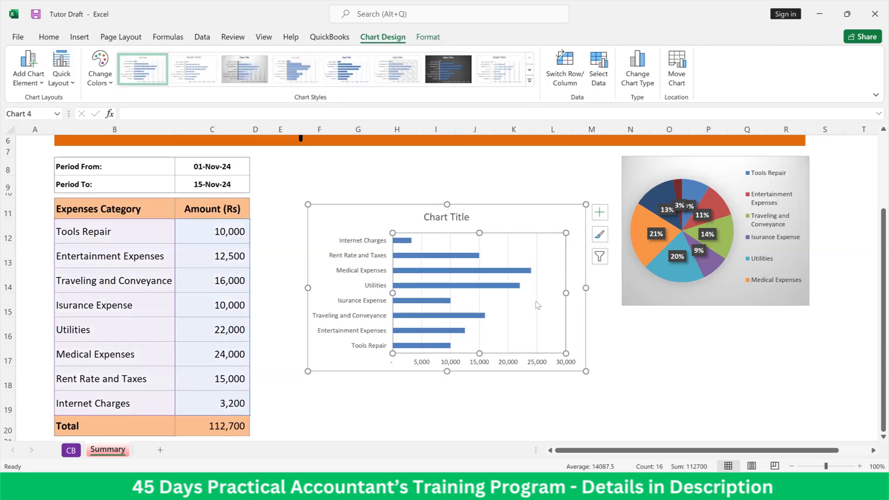
pyautogui.click(537, 303)
pyautogui.press('Delete')
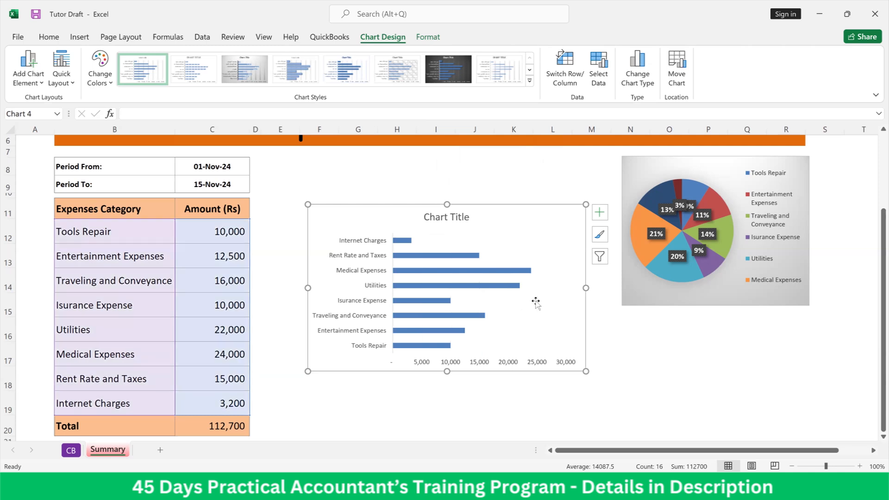
# - Delete the horizontal value axis and the title from the bar chart
pyautogui.click(423, 367)
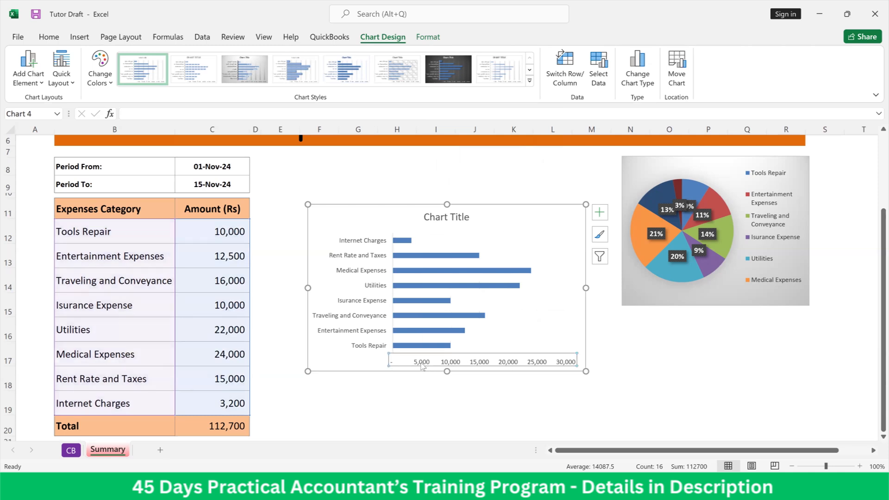
pyautogui.press('Delete')
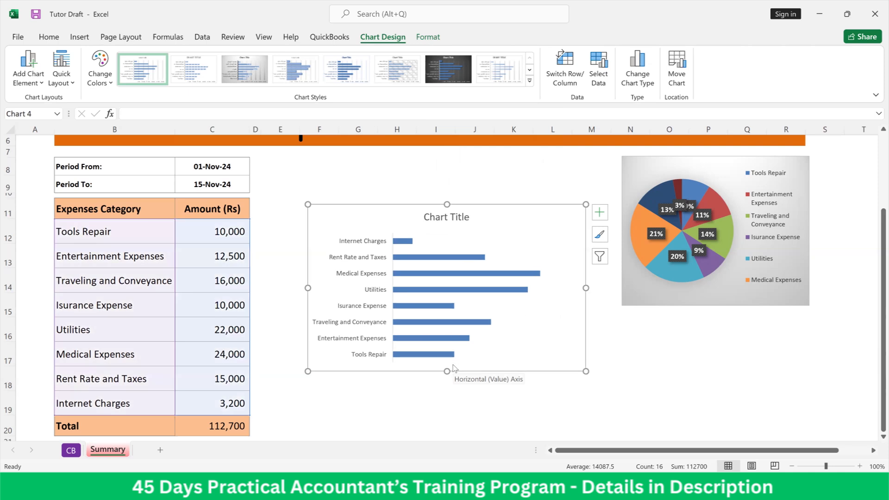
pyautogui.click(453, 219)
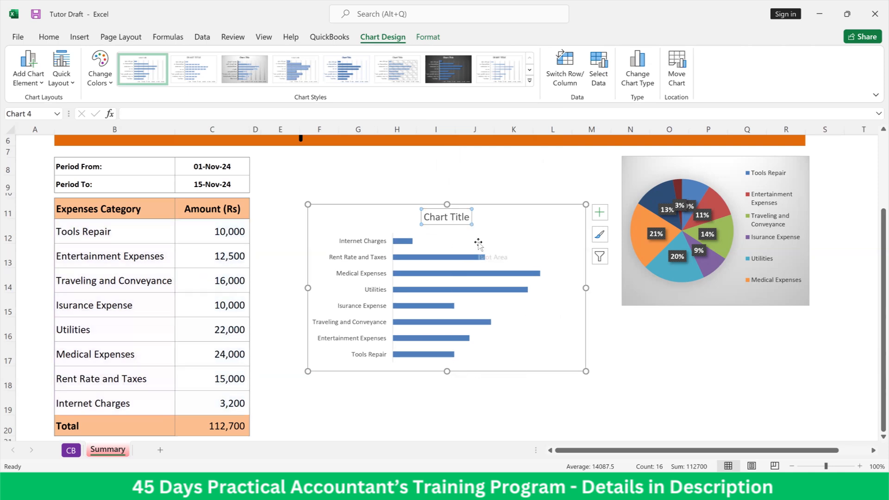
pyautogui.press('Delete')
# - Add data labels showing the amounts to the bars of the expense bar chart
pyautogui.click(480, 243)
pyautogui.rightClick(492, 283)
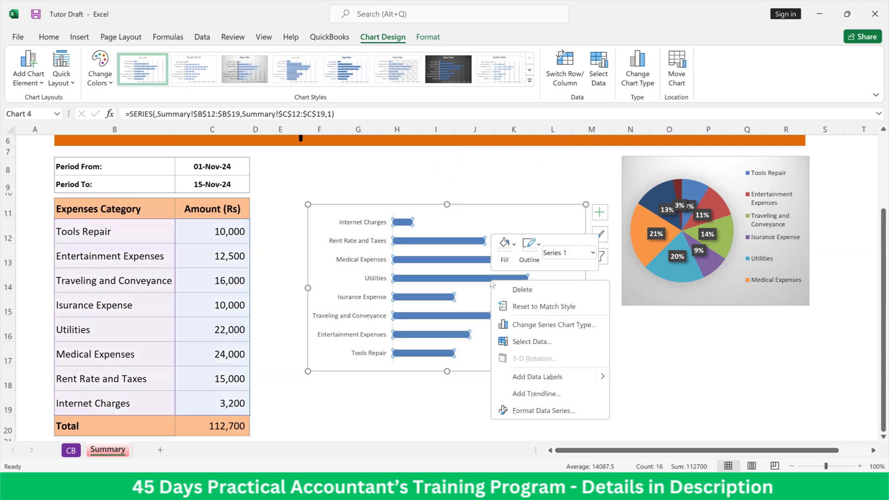
pyautogui.click(533, 377)
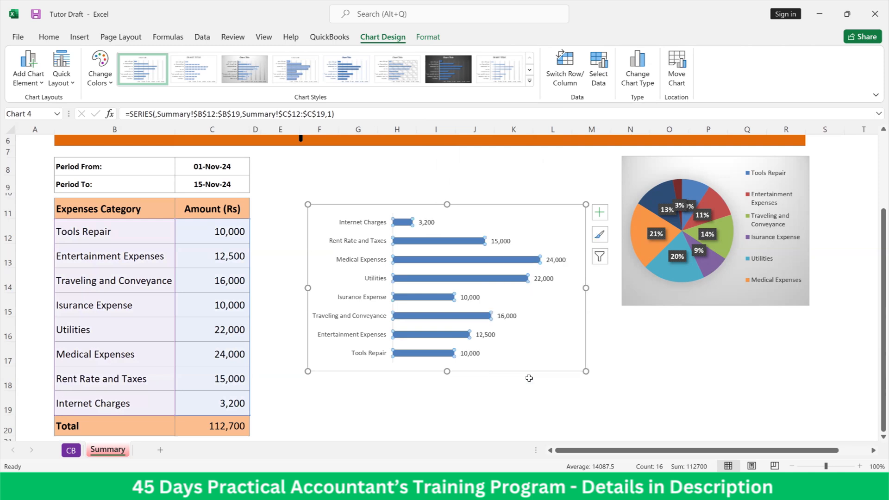
# - Shrink the bar chart in width and height and move it directly below the pie chart
pyautogui.moveTo(583, 373); pyautogui.dragTo(534, 350)
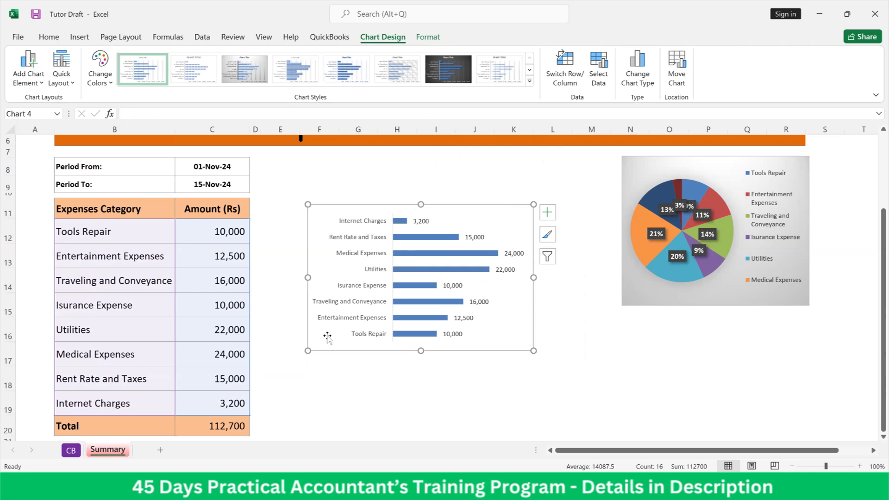
pyautogui.moveTo(308, 350); pyautogui.dragTo(333, 350)
pyautogui.click(435, 300)
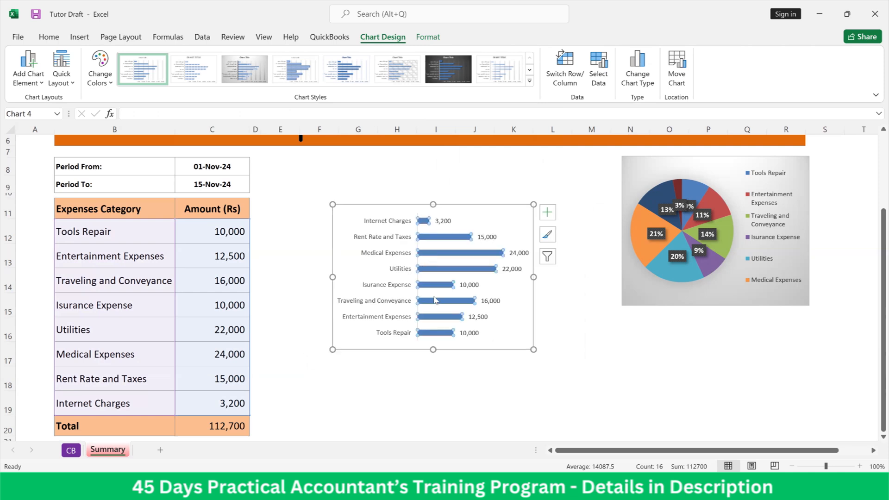
pyautogui.click(352, 222)
pyautogui.moveTo(352, 221); pyautogui.dragTo(639, 328)
# - Trim the bar chart to roughly the pie chart's width, reduce its height slightly and align it close beneath the pie chart
pyautogui.scroll(-2, 788, 315)
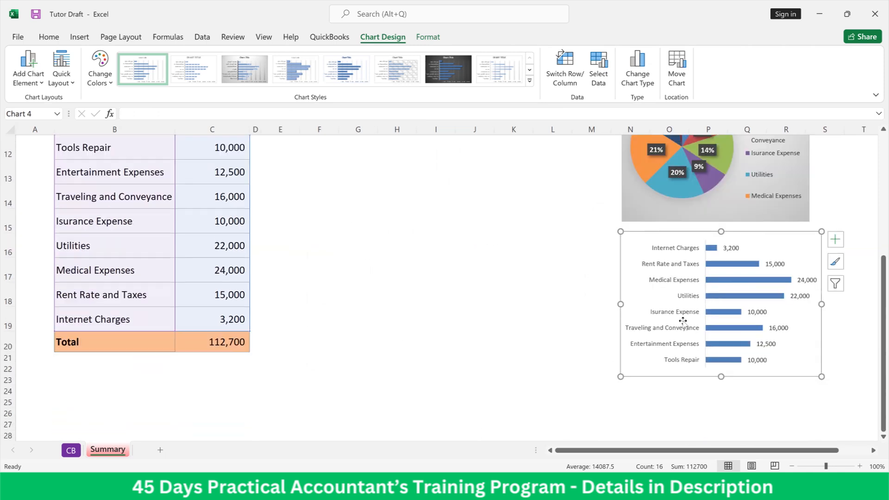
pyautogui.moveTo(821, 304); pyautogui.dragTo(816, 304)
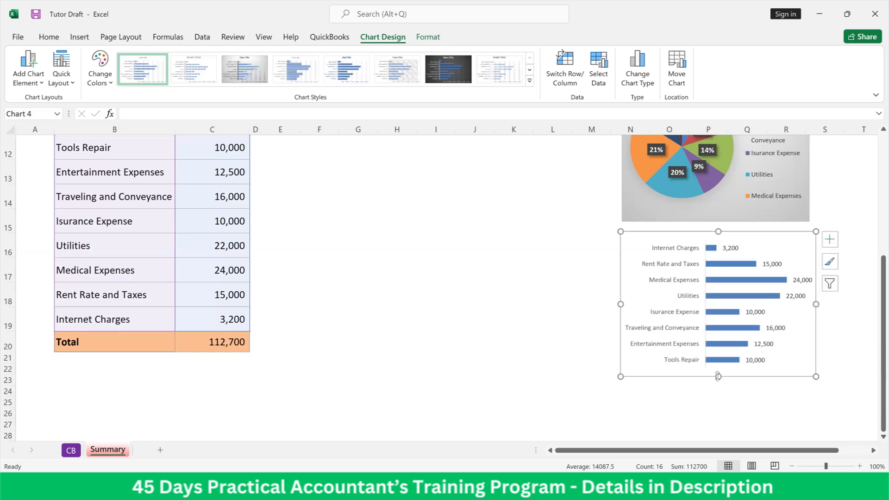
pyautogui.moveTo(717, 371); pyautogui.dragTo(718, 358)
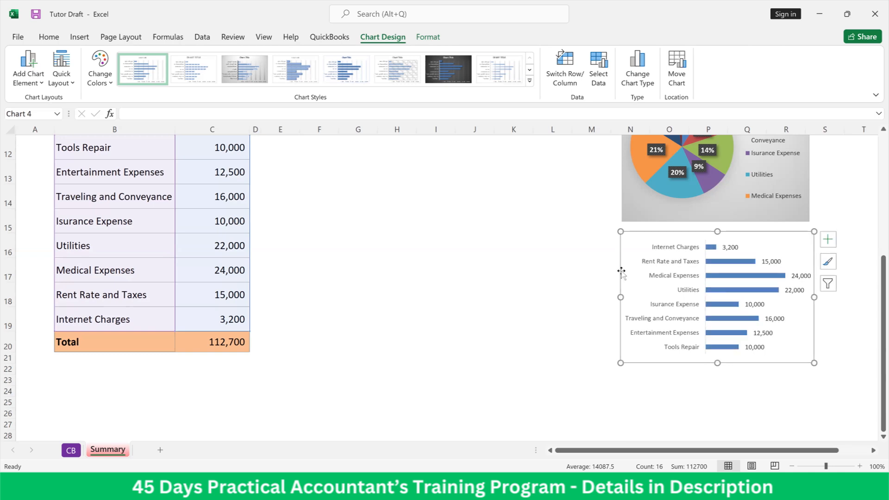
pyautogui.moveTo(635, 280); pyautogui.dragTo(637, 274)
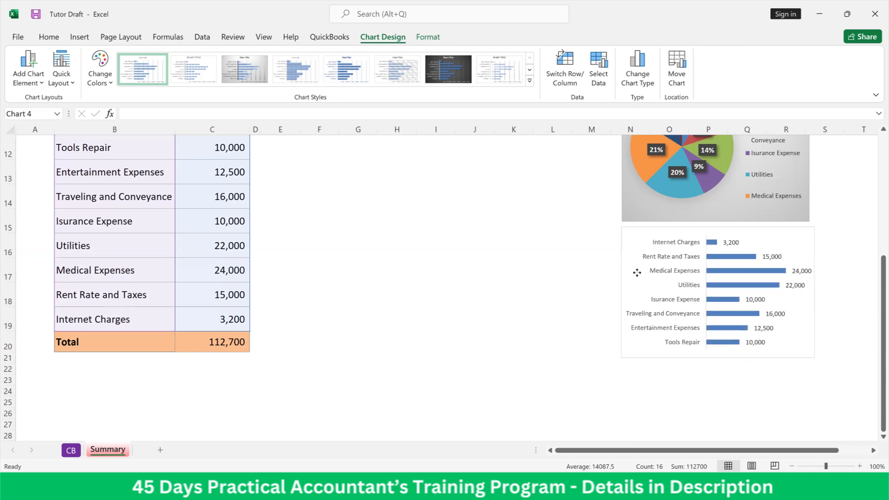
pyautogui.click(554, 268)
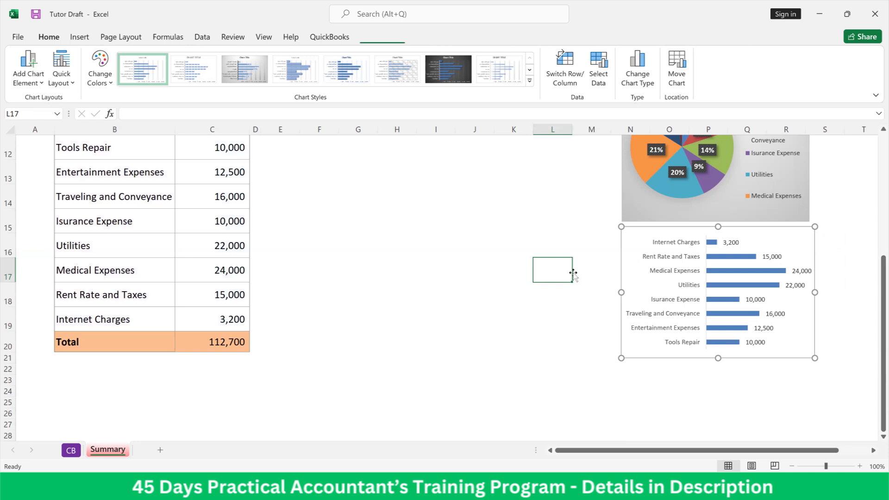
# - Remove the shape fill and the outline from the expense bar chart with No Fill and No Outline
pyautogui.click(641, 283)
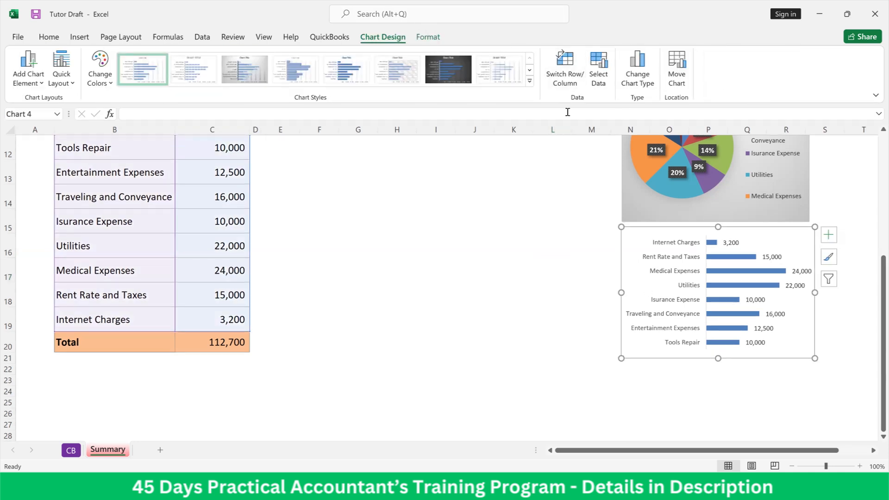
pyautogui.click(428, 37)
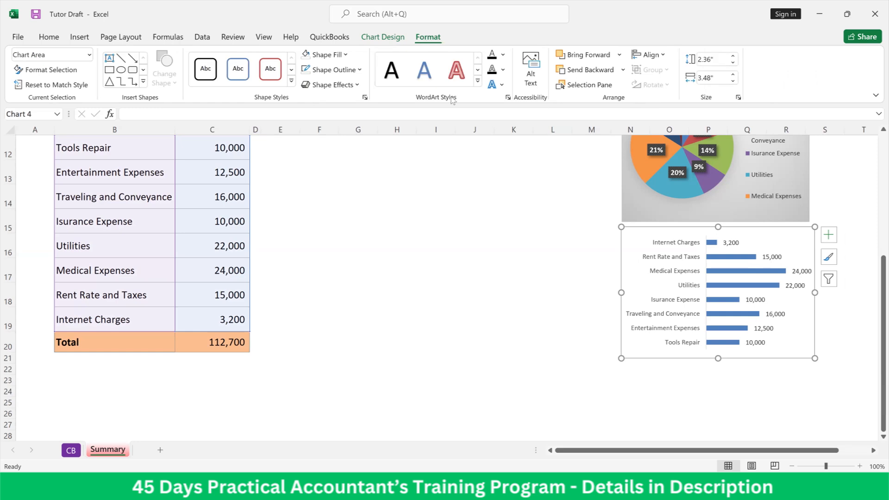
pyautogui.click(325, 55)
pyautogui.click(322, 200)
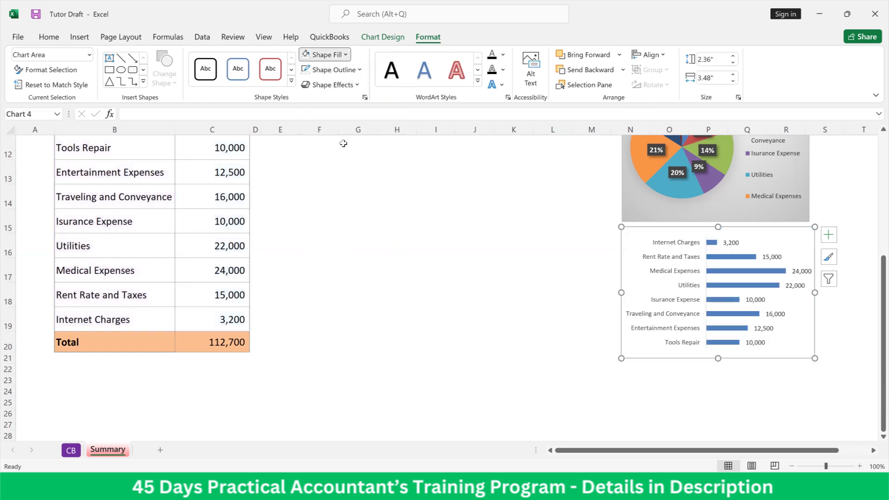
pyautogui.click(361, 70)
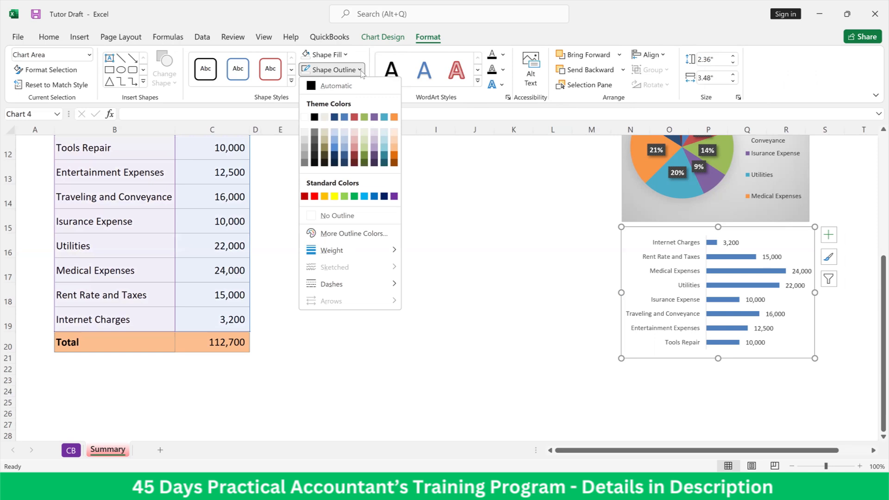
pyautogui.click(329, 216)
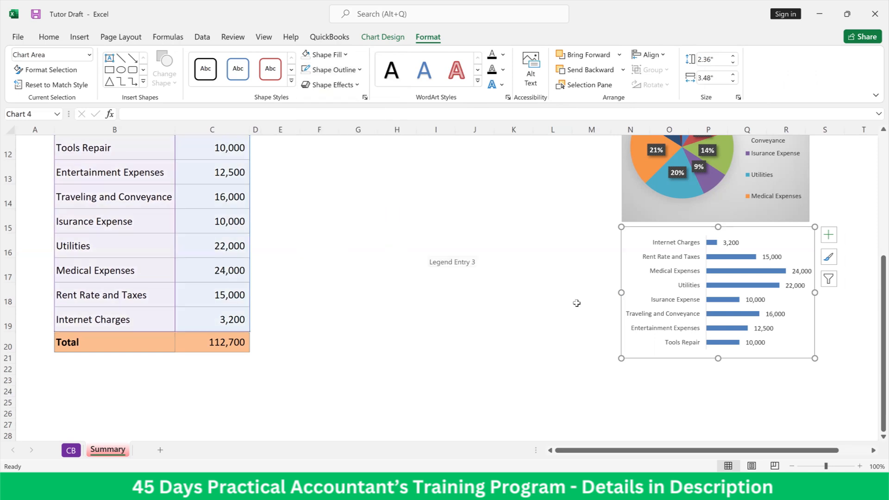
pyautogui.click(523, 286)
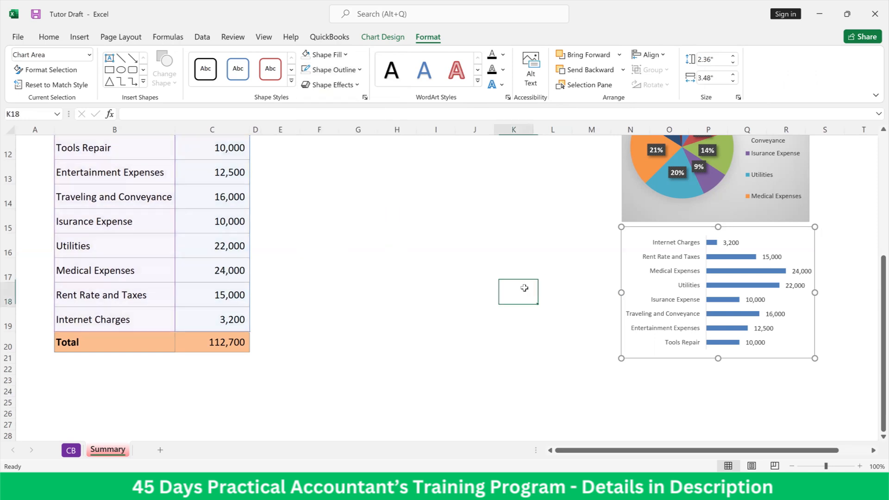
# - Remove the pie chart's grey background fill and its outline with No Fill and No Outline
pyautogui.click(662, 172)
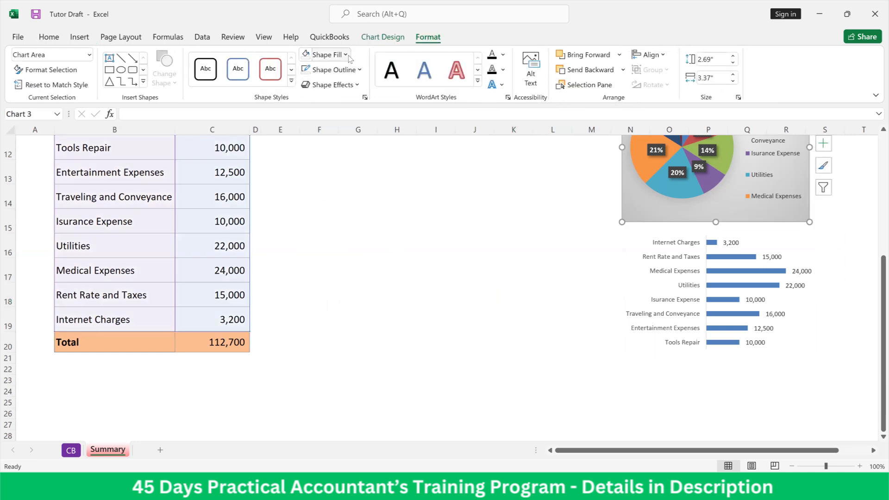
pyautogui.click(348, 55)
pyautogui.click(482, 250)
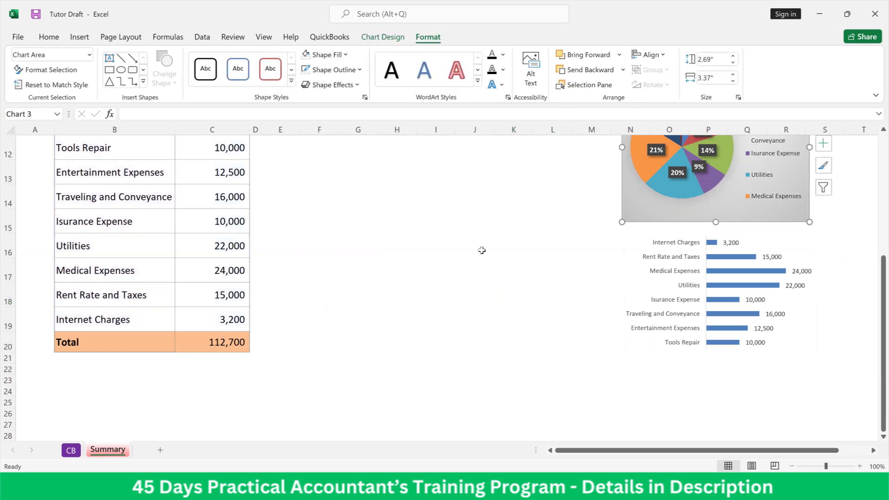
pyautogui.click(482, 250)
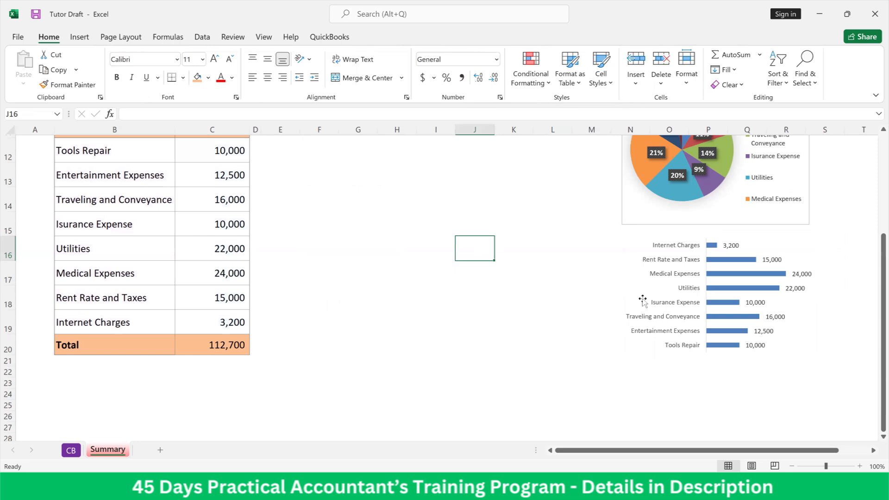
pyautogui.scroll(2, 643, 300)
pyautogui.click(643, 301)
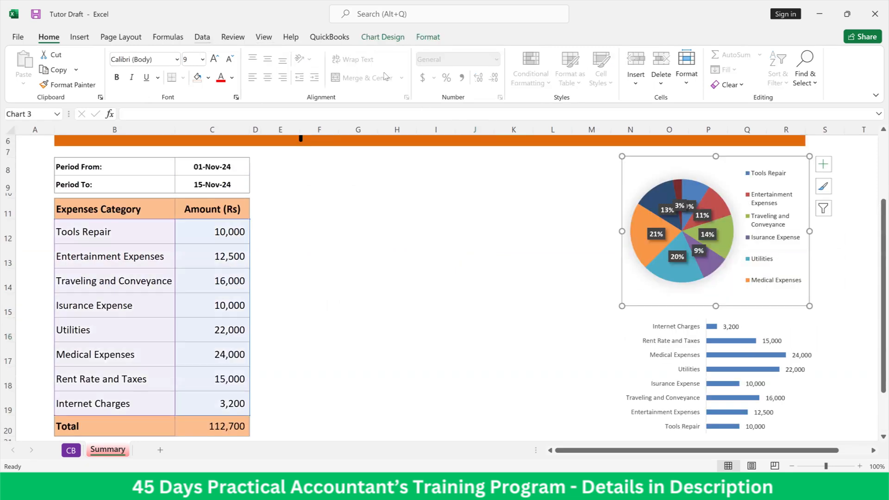
pyautogui.click(428, 37)
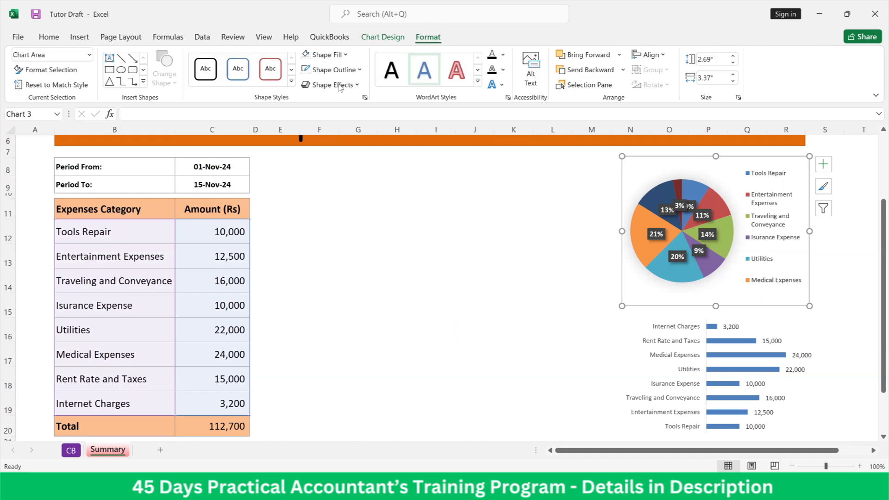
pyautogui.click(333, 70)
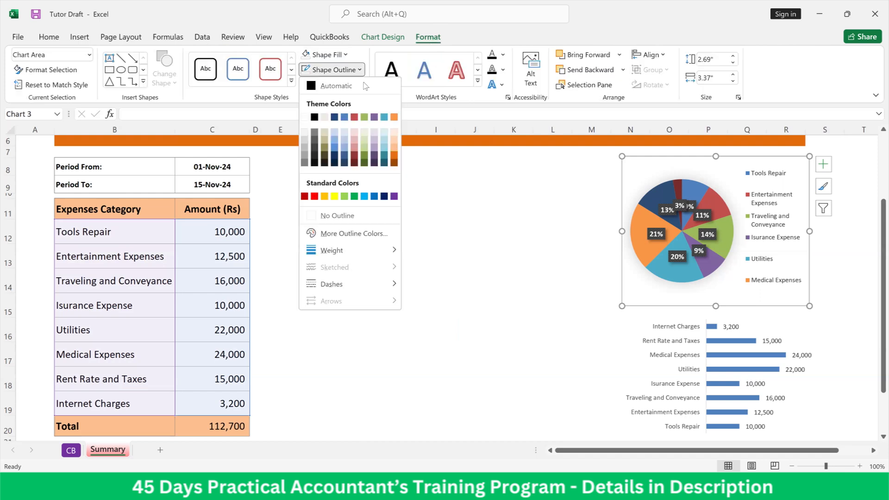
pyautogui.click(353, 216)
pyautogui.click(419, 306)
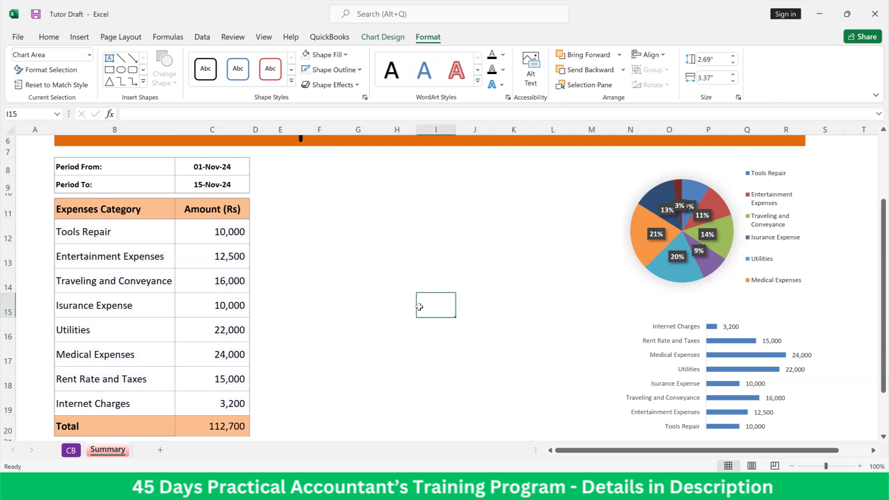
# - Search the stock icons for "tool" and insert the icon of two gears
pyautogui.scroll(-2, 419, 306)
pyautogui.scroll(3, 411, 312)
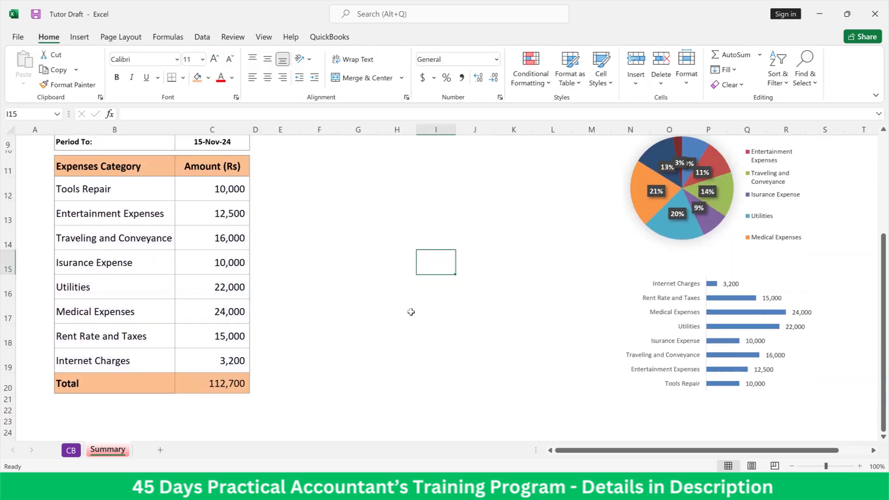
pyautogui.scroll(-1, 407, 312)
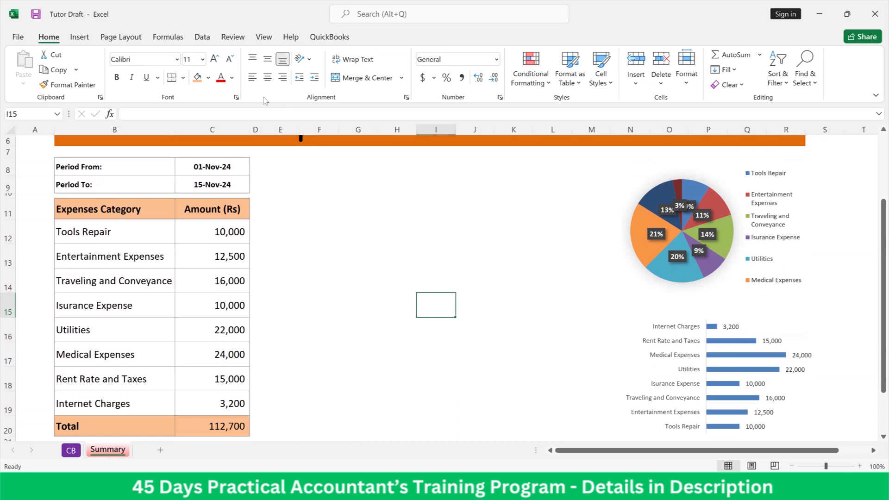
pyautogui.click(75, 37)
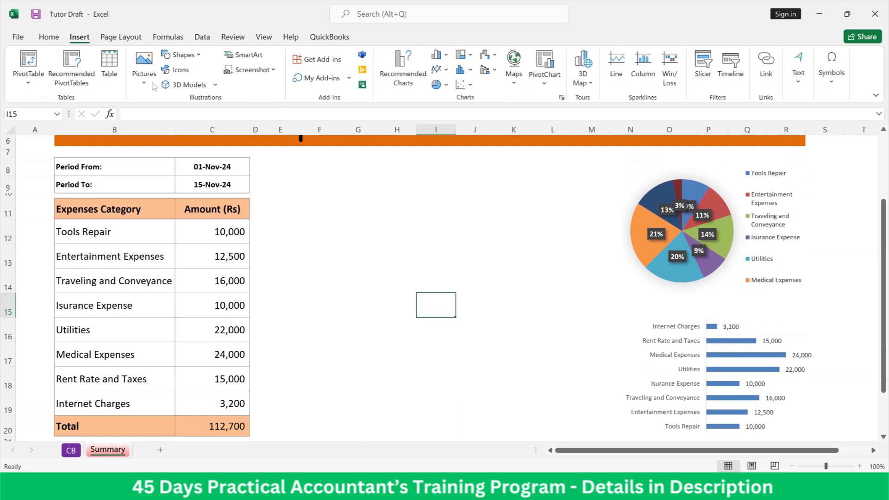
pyautogui.click(178, 69)
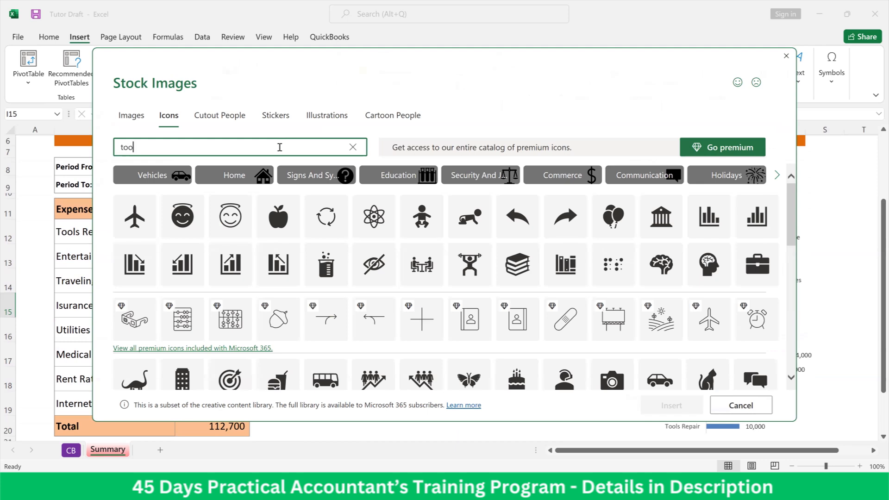
pyautogui.write('l')
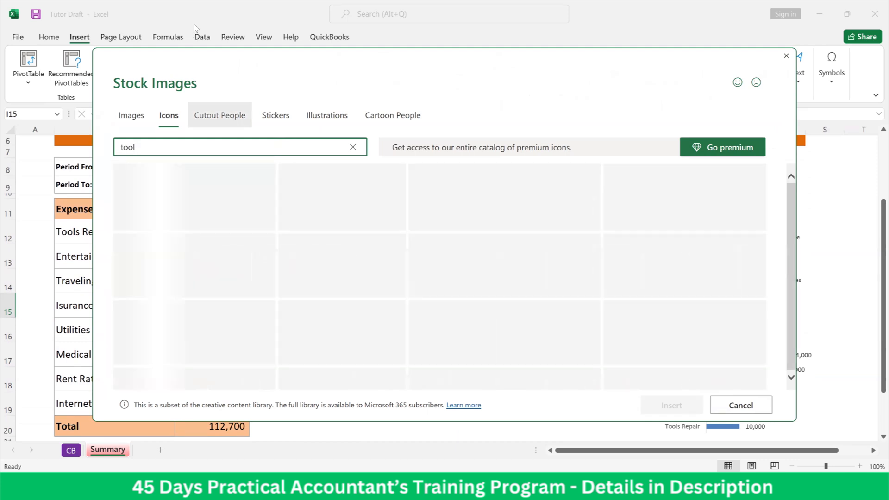
pyautogui.click(140, 194)
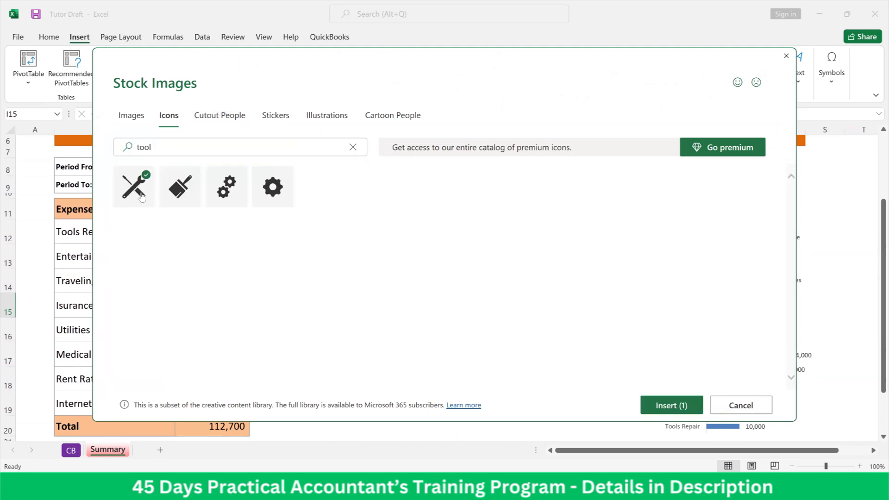
pyautogui.click(214, 200)
pyautogui.click(137, 189)
pyautogui.click(662, 407)
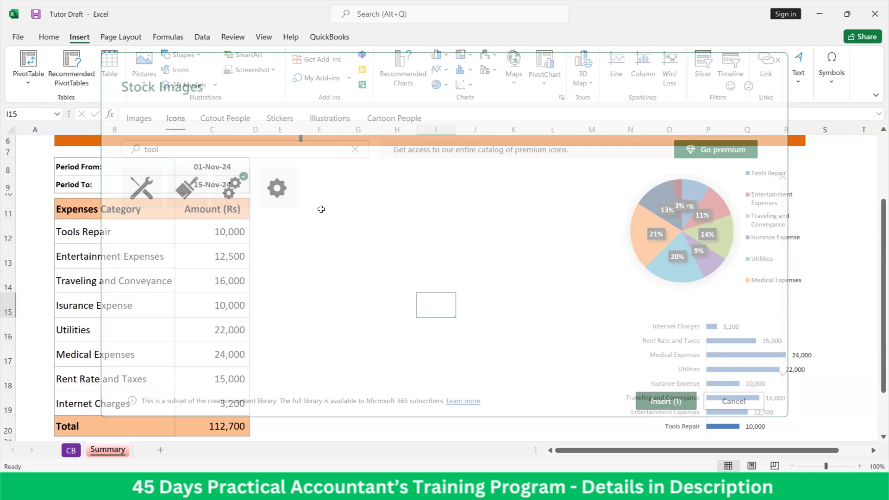
# - Place the gears icon in the empty area beside the expense table, level with the Tools Repair row
pyautogui.click(442, 310)
pyautogui.moveTo(443, 310); pyautogui.dragTo(307, 225)
pyautogui.click(358, 354)
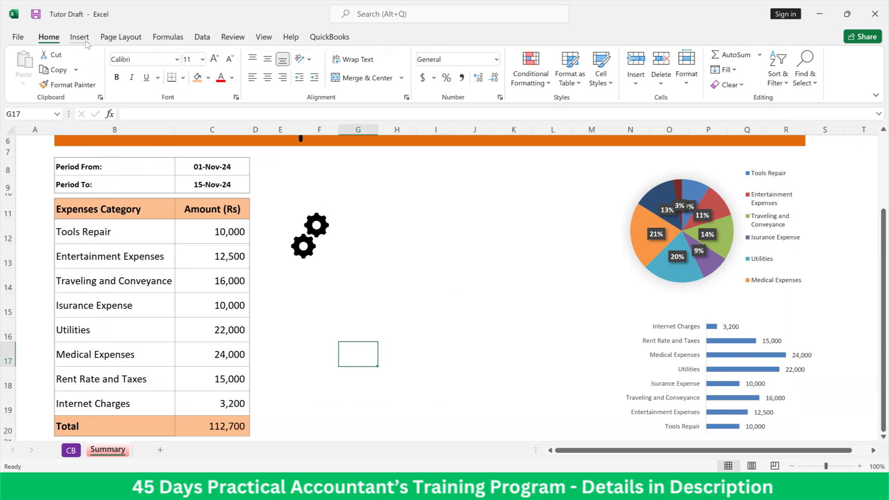
# - Insert the stock icon of an audience before a screen, found with "entertainment", and place it to the right of the gears icon
pyautogui.click(82, 39)
pyautogui.click(176, 70)
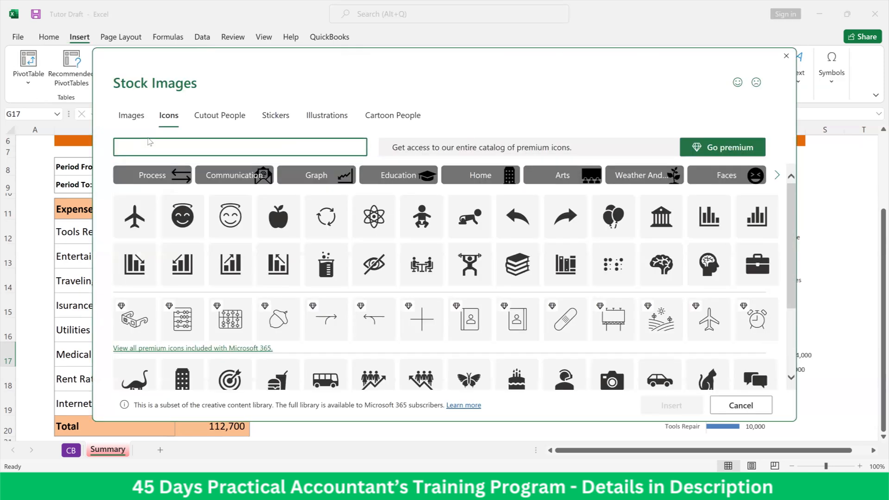
pyautogui.write('entertainment')
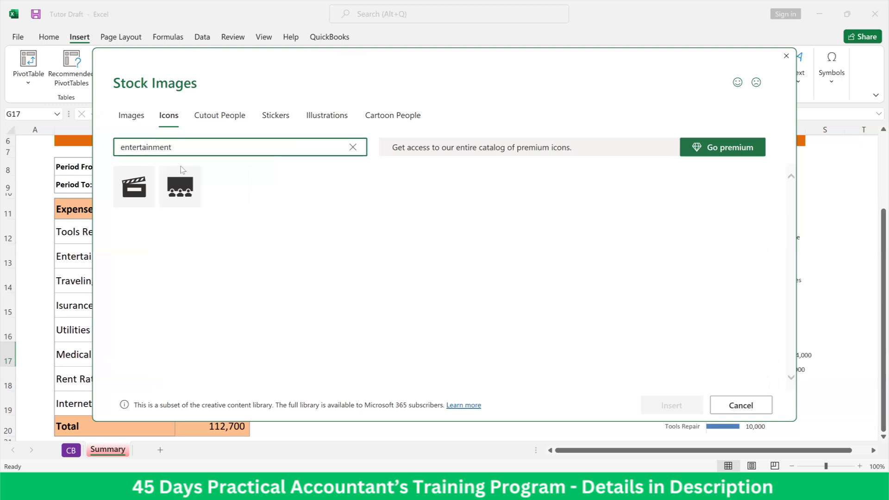
pyautogui.click(181, 193)
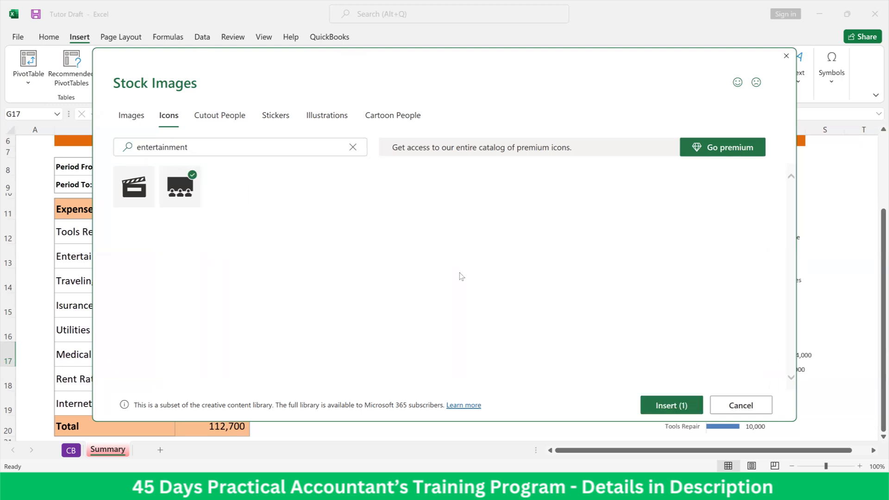
pyautogui.click(667, 407)
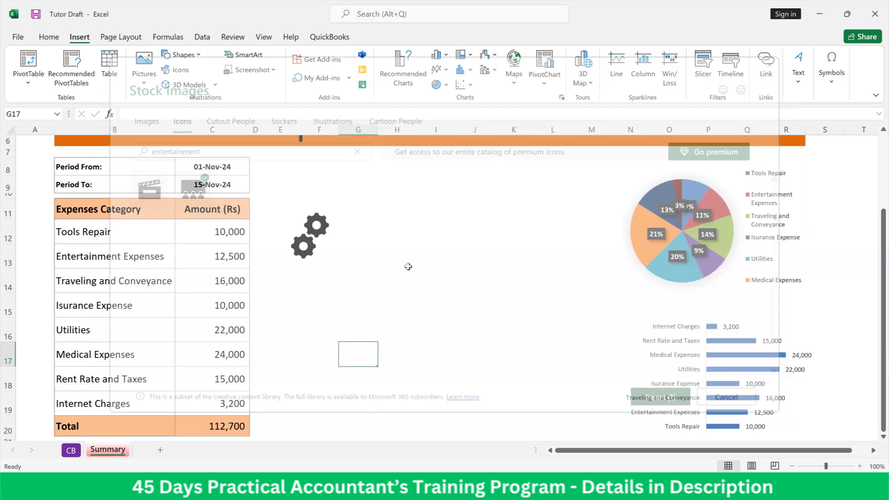
pyautogui.moveTo(382, 314); pyautogui.dragTo(374, 223)
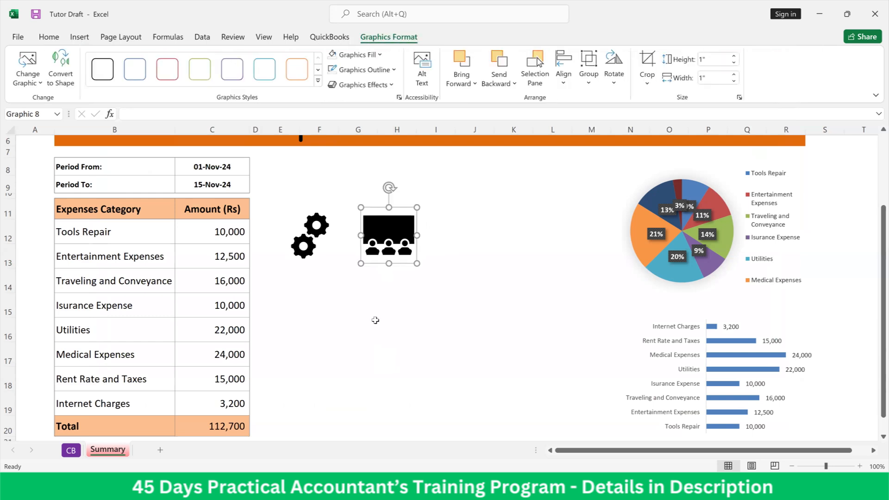
pyautogui.click(370, 331)
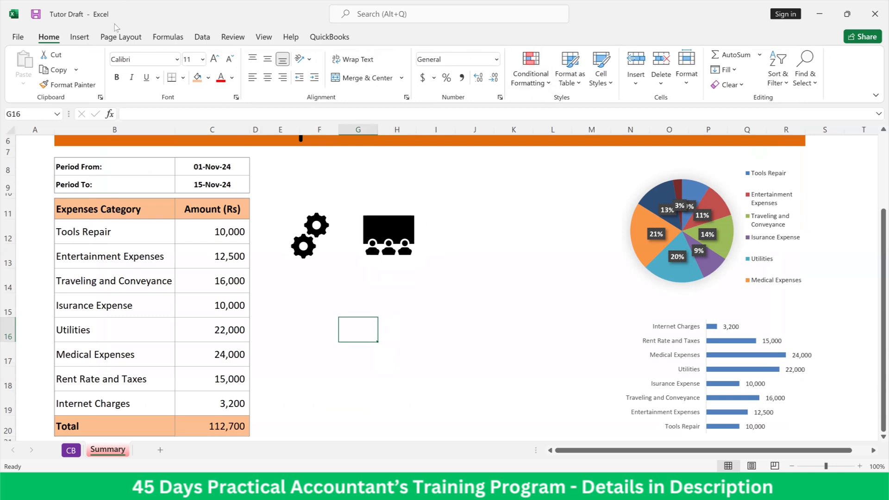
# - Insert the stock car icon, found with "traveling", and place it in line to the right of the audience icon
pyautogui.click(80, 37)
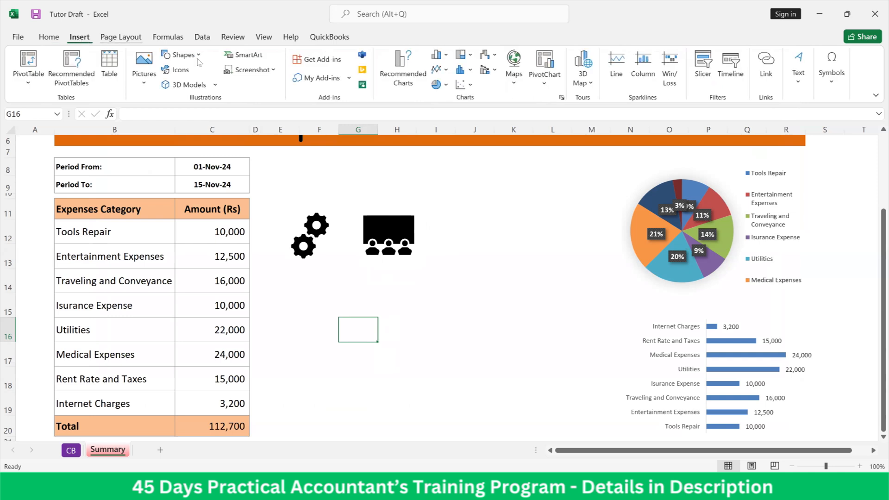
pyautogui.click(181, 70)
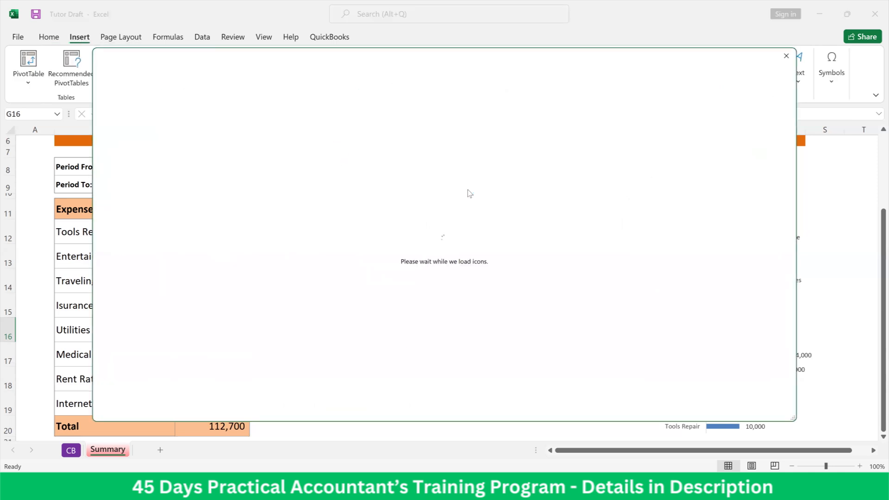
pyautogui.write('traveling')
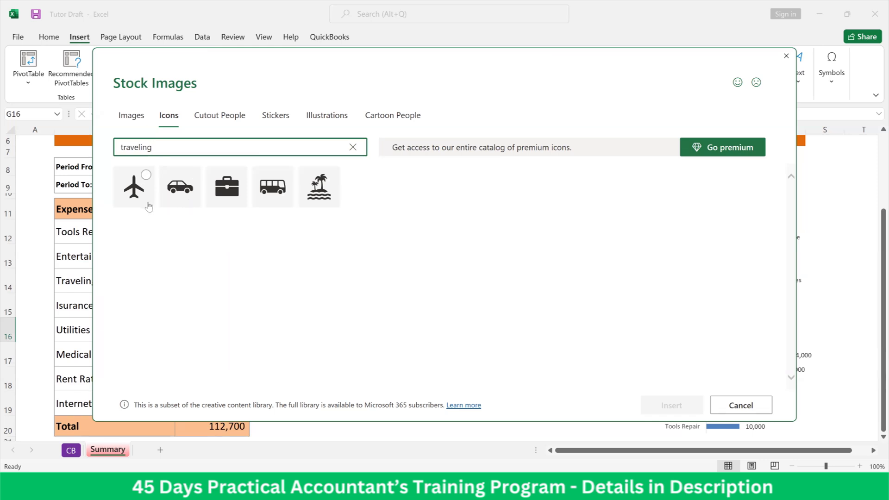
pyautogui.click(188, 195)
pyautogui.click(680, 407)
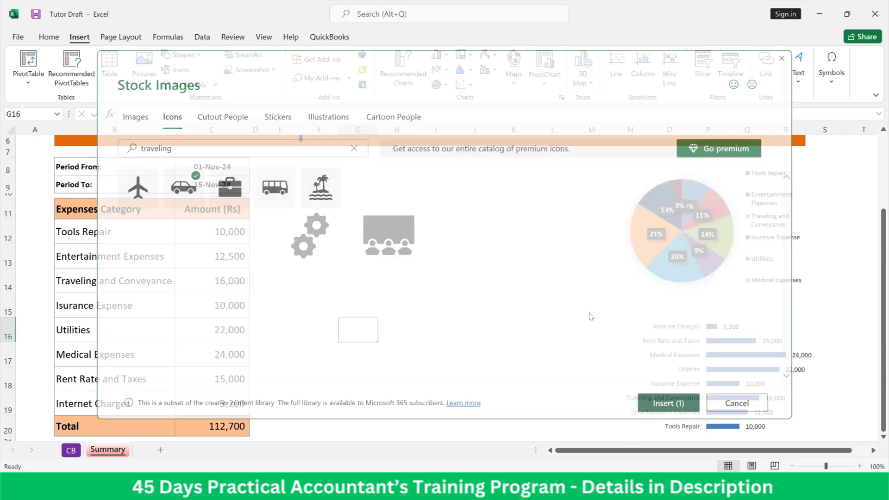
pyautogui.moveTo(354, 331); pyautogui.dragTo(478, 217)
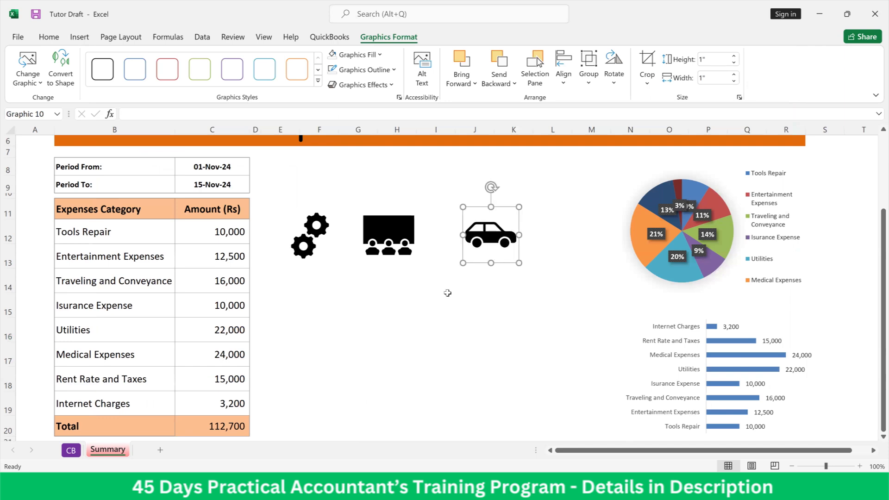
pyautogui.click(374, 334)
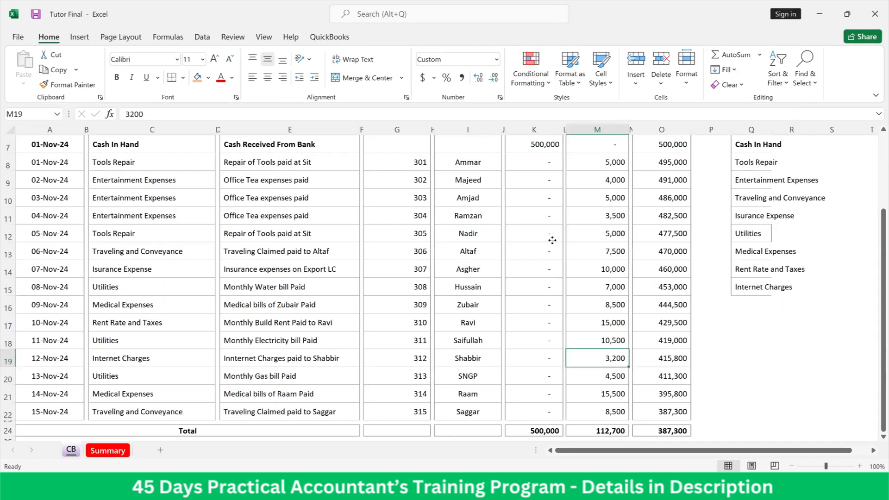
# - Copy the insurance picture from the Summary sheet of Tutor Final into Tutor Draft and place it to the right of the car icon
pyautogui.hotkey('ctrl', 'pagedown')
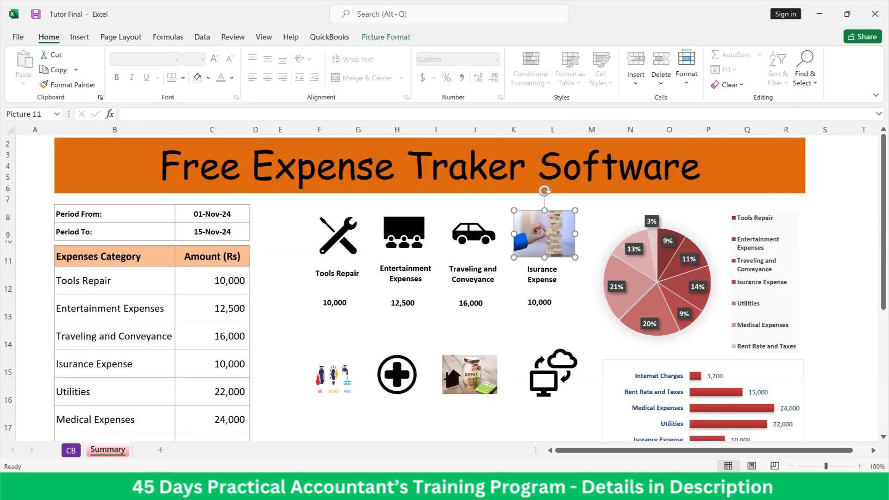
pyautogui.hotkey('ctrl', 'c')
pyautogui.moveTo(573, 487)
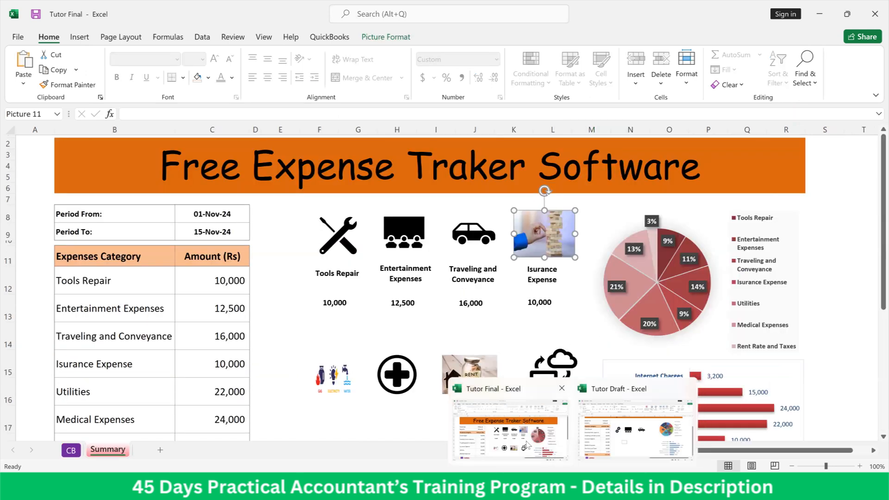
pyautogui.click(635, 447)
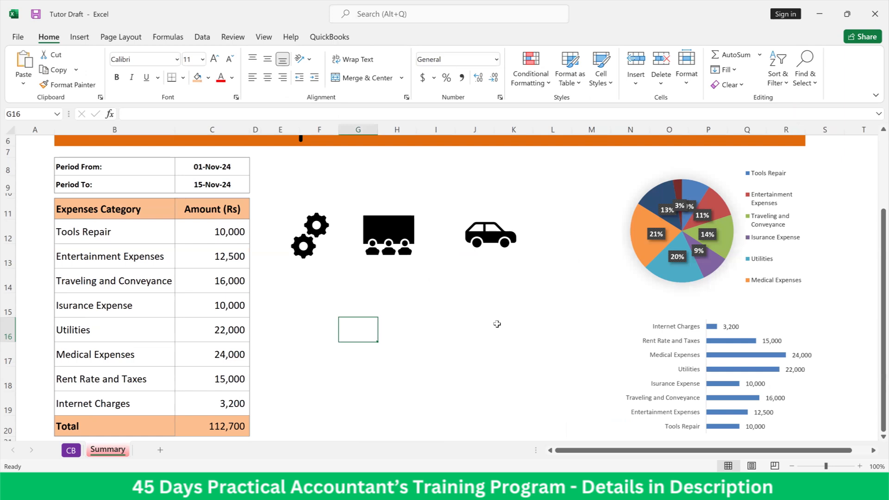
pyautogui.hotkey('ctrl', 'v')
pyautogui.moveTo(373, 342); pyautogui.dragTo(574, 233)
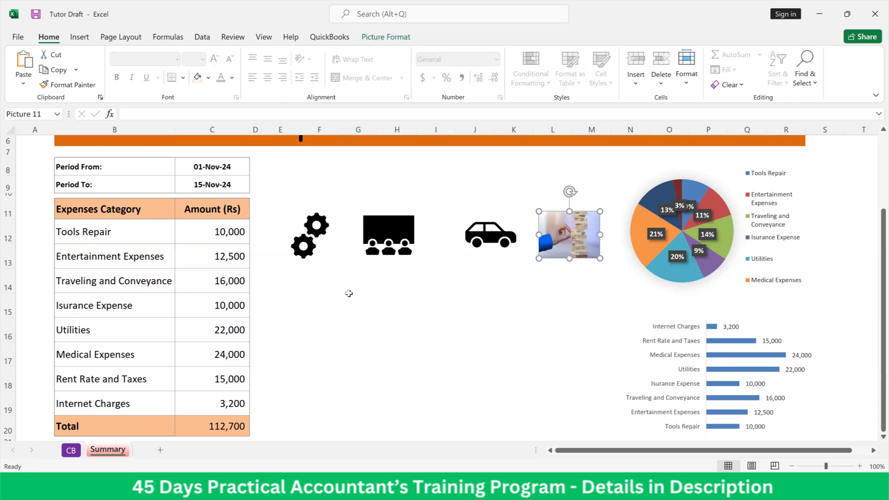
pyautogui.click(334, 319)
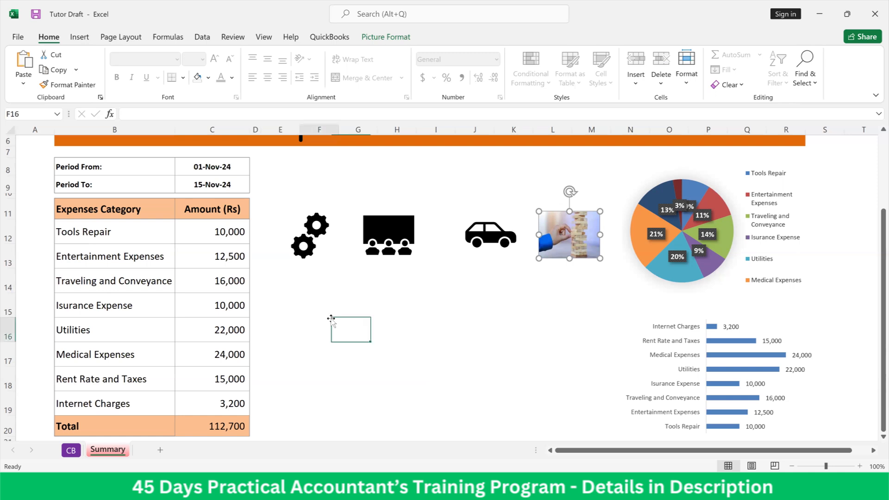
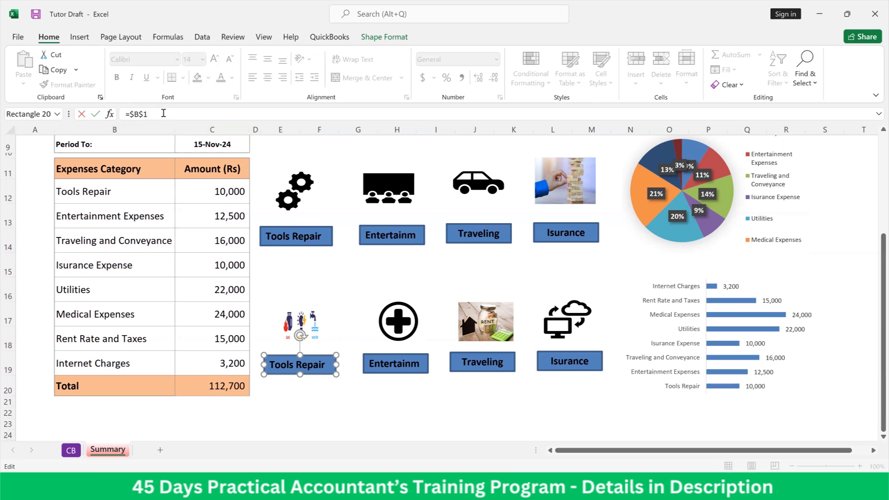
# - Link the four label boxes under the lower icon row to cells B16, B17, B18 and B19 in order
pyautogui.click(392, 367)
pyautogui.click(175, 114)
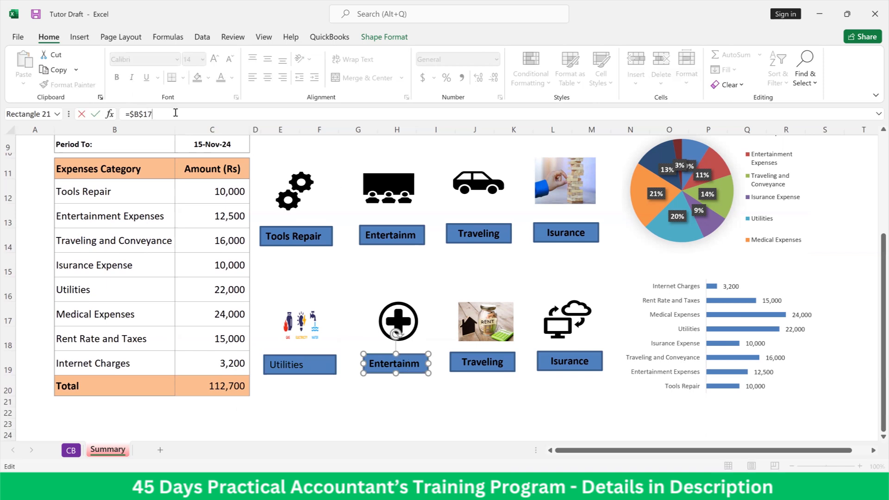
pyautogui.click(471, 368)
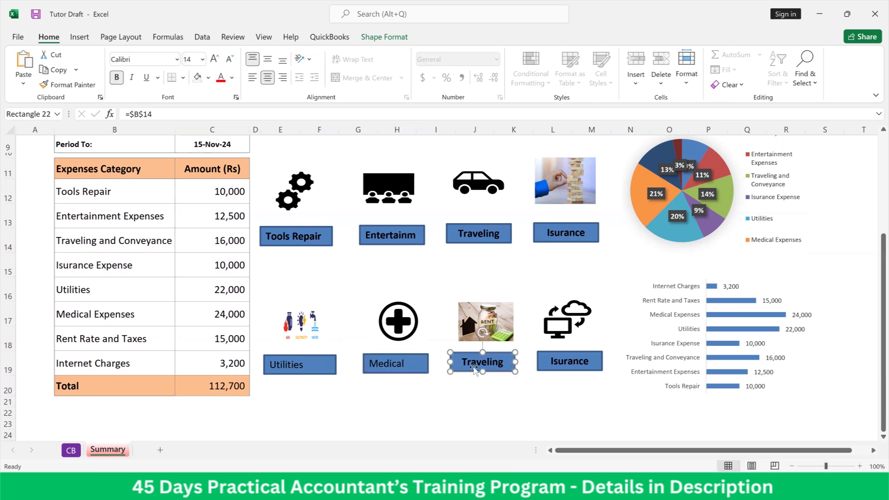
pyautogui.click(162, 114)
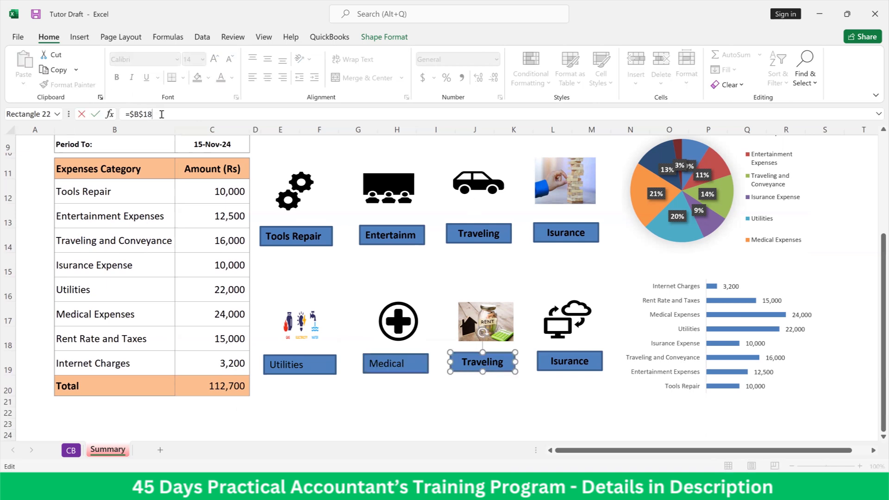
pyautogui.click(558, 364)
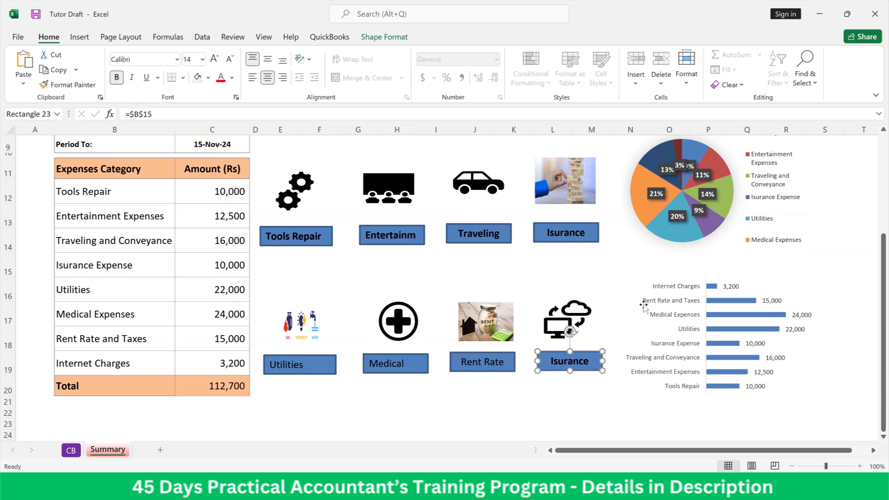
pyautogui.click(183, 114)
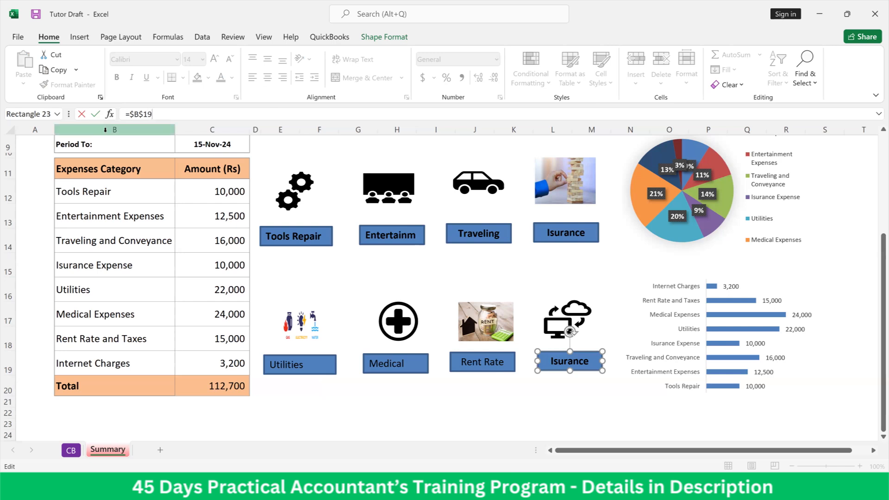
pyautogui.press('Return')
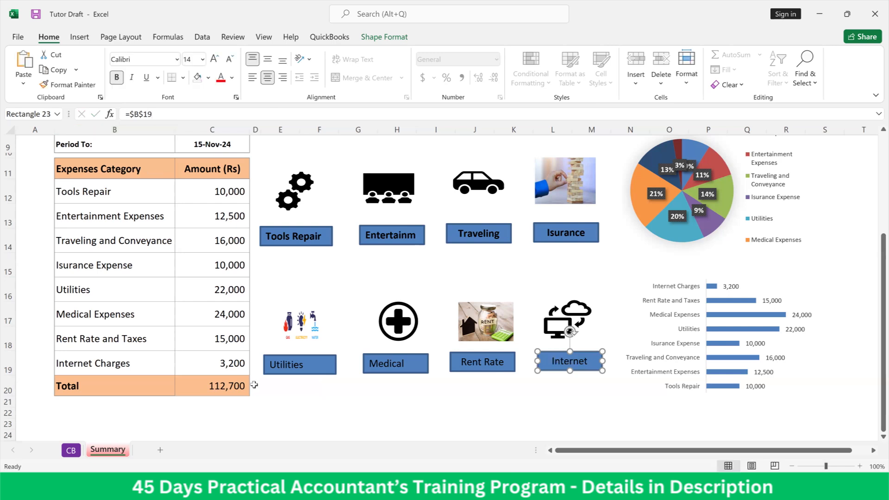
pyautogui.click(317, 422)
# - Duplicate the Tools Repair, Entertainment, Traveling and Isurance label boxes and place the copies directly beneath the originals
pyautogui.scroll(1, 339, 396)
pyautogui.scroll(-1, 348, 391)
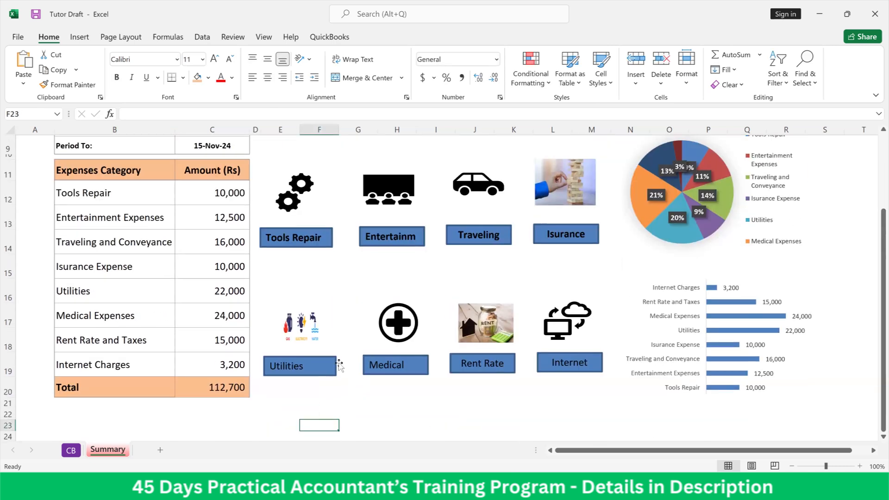
pyautogui.scroll(3, 365, 354)
pyautogui.scroll(-2, 370, 340)
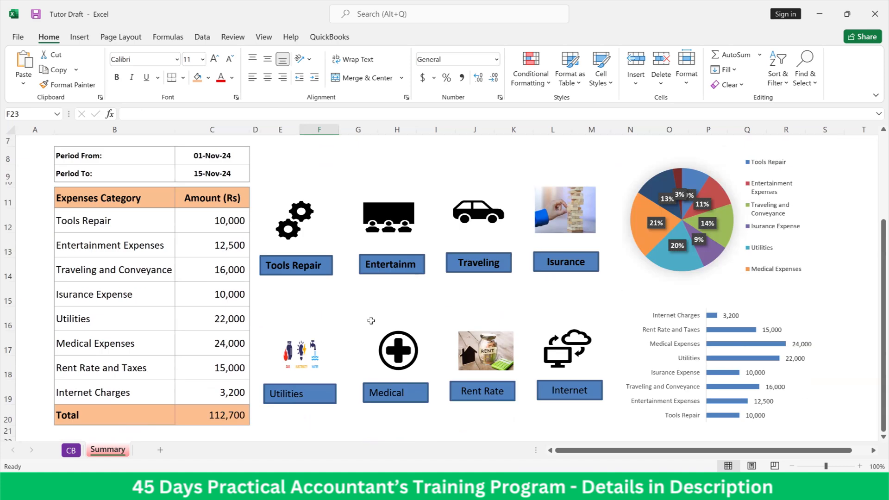
pyautogui.click(307, 270)
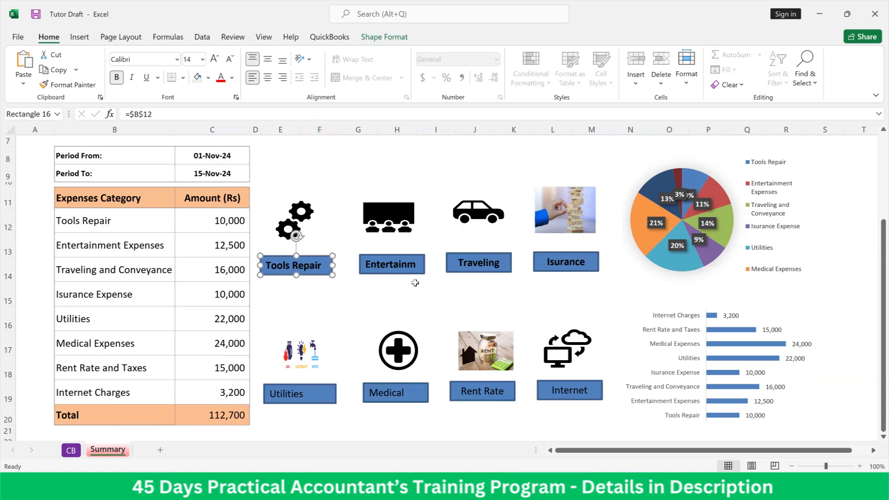
pyautogui.keyDown('ctrl'); pyautogui.click(380, 269); pyautogui.keyUp('ctrl')
pyautogui.keyDown('ctrl'); pyautogui.click(477, 268); pyautogui.keyUp('ctrl')
pyautogui.keyDown('ctrl'); pyautogui.click(562, 267); pyautogui.keyUp('ctrl')
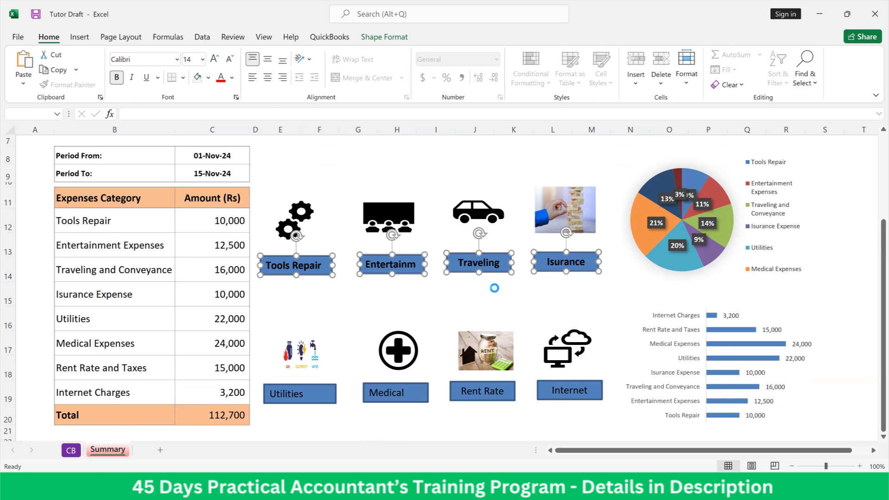
pyautogui.hotkey('ctrl', 'd')
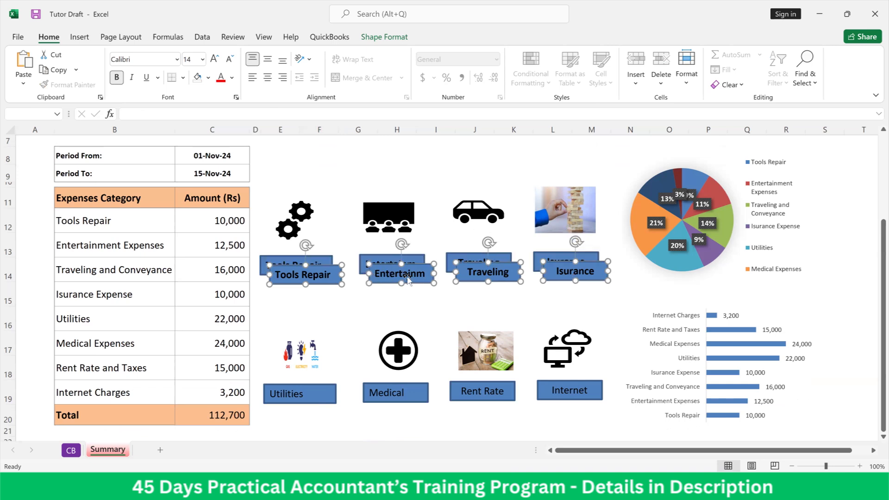
pyautogui.moveTo(402, 274); pyautogui.dragTo(394, 289)
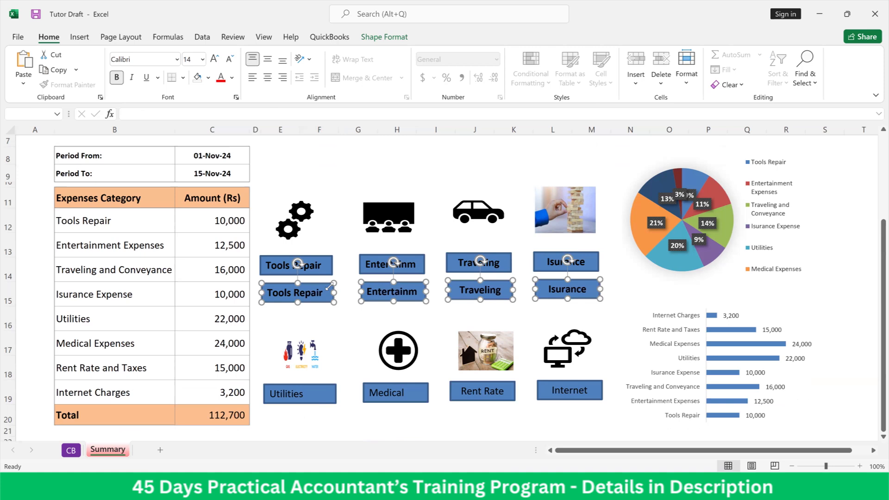
pyautogui.click(331, 313)
# - Link the duplicated Tools Repair and Entertainment boxes to their amounts in cells C12 and C13
pyautogui.click(321, 296)
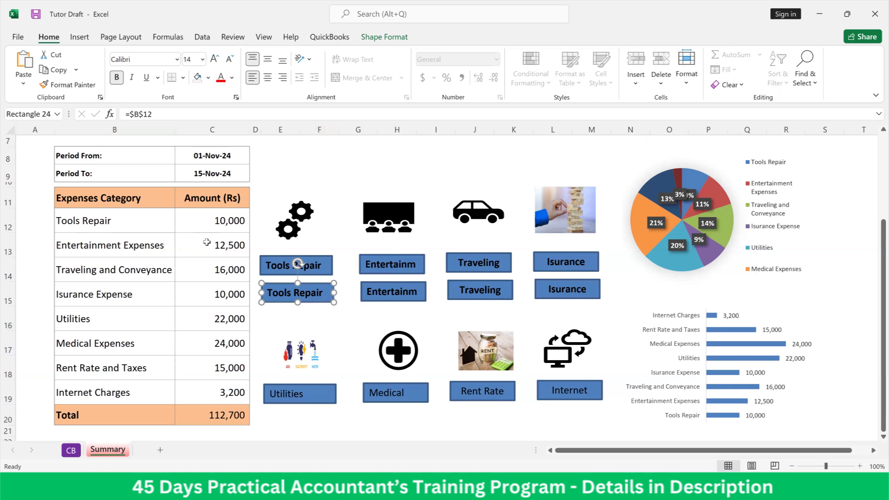
pyautogui.click(140, 114)
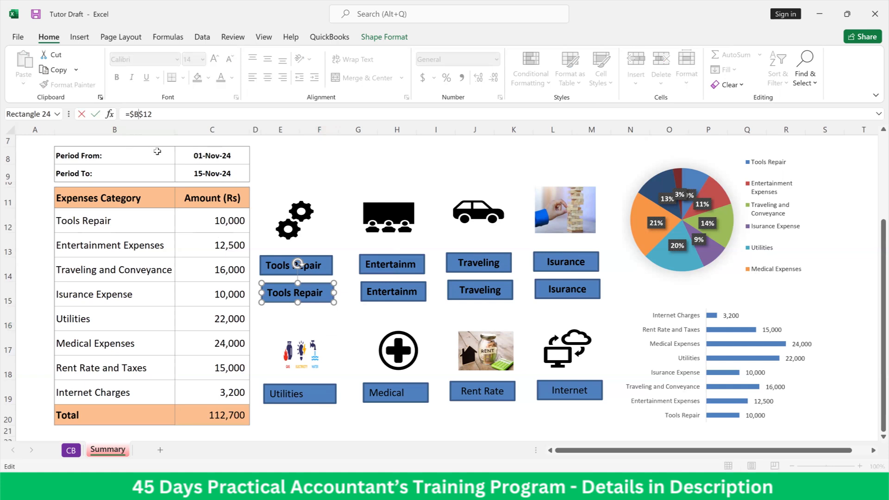
pyautogui.press('BackSpace')
pyautogui.write('c')
pyautogui.press('Return')
pyautogui.click(406, 294)
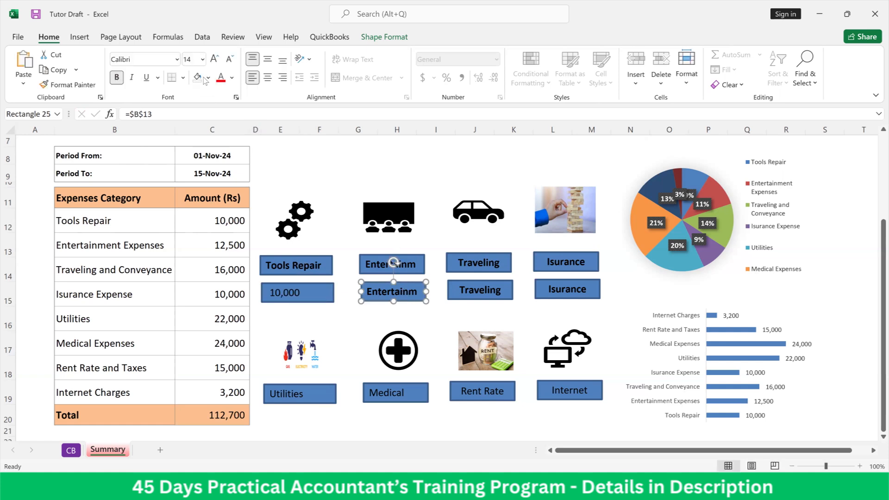
pyautogui.click(137, 114)
pyautogui.press('BackSpace')
pyautogui.write('c')
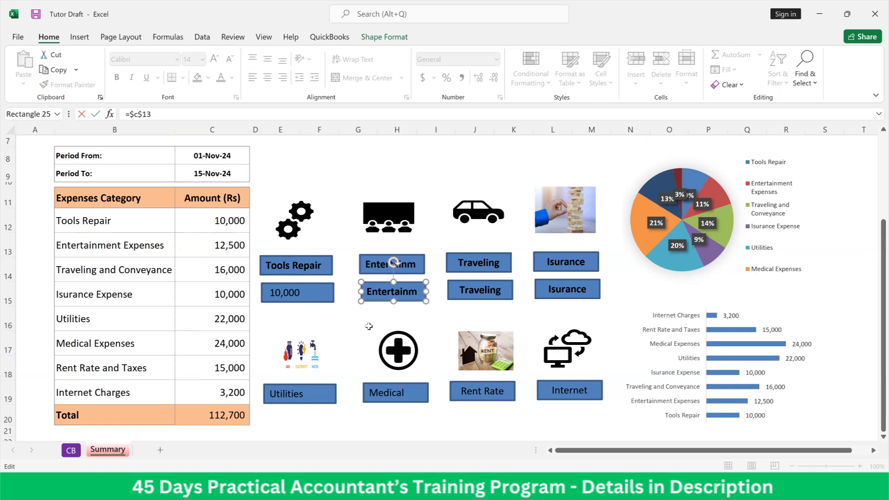
pyautogui.press('Return')
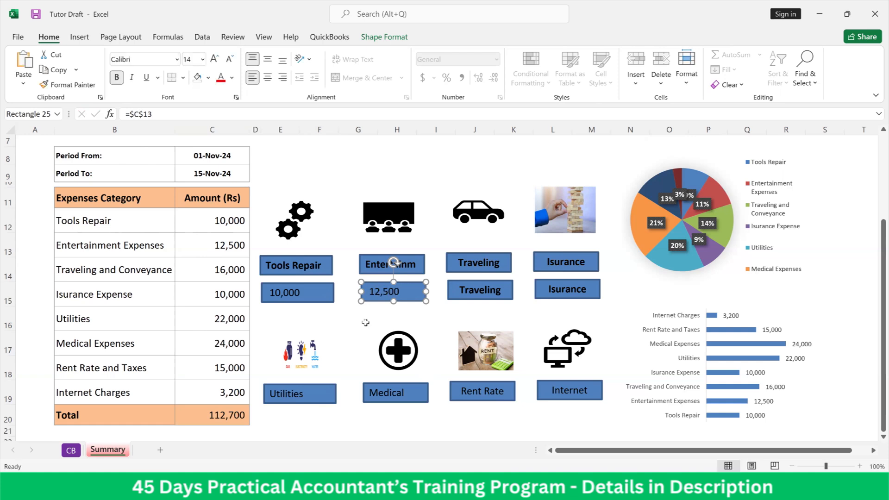
# - Centre and bold the text in the Tools Repair and Entertainment amount boxes
pyautogui.click(315, 292)
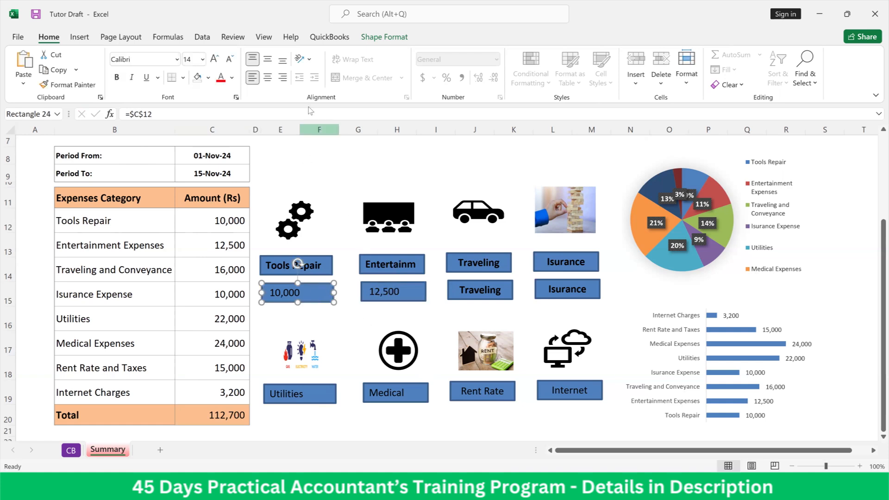
pyautogui.click(273, 81)
pyautogui.press('Tab')
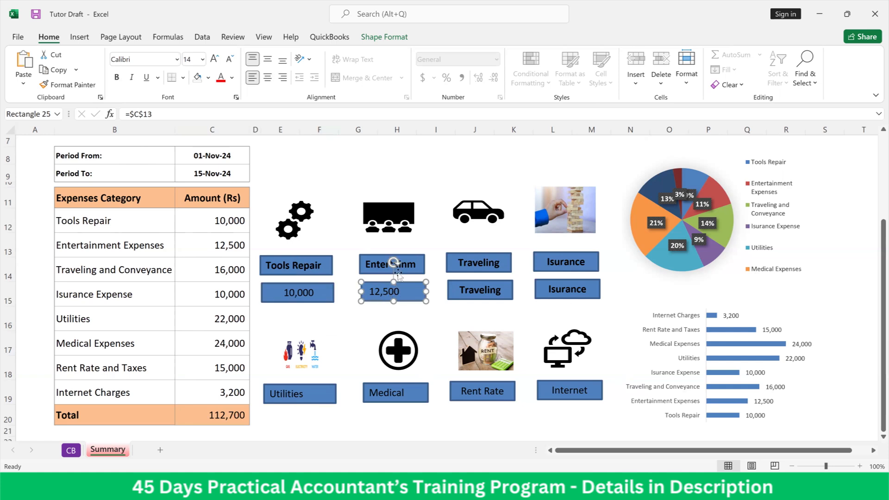
pyautogui.click(268, 78)
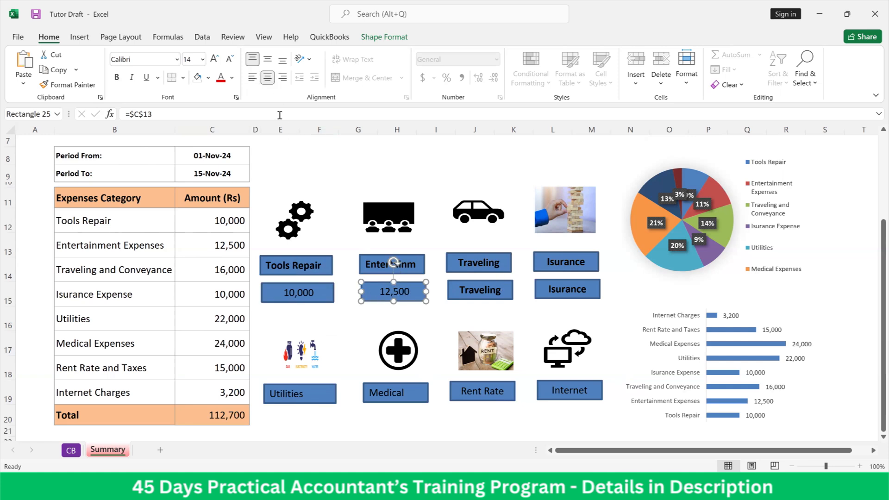
pyautogui.click(117, 77)
pyautogui.hotkey('shift', 'Tab')
pyautogui.click(117, 77)
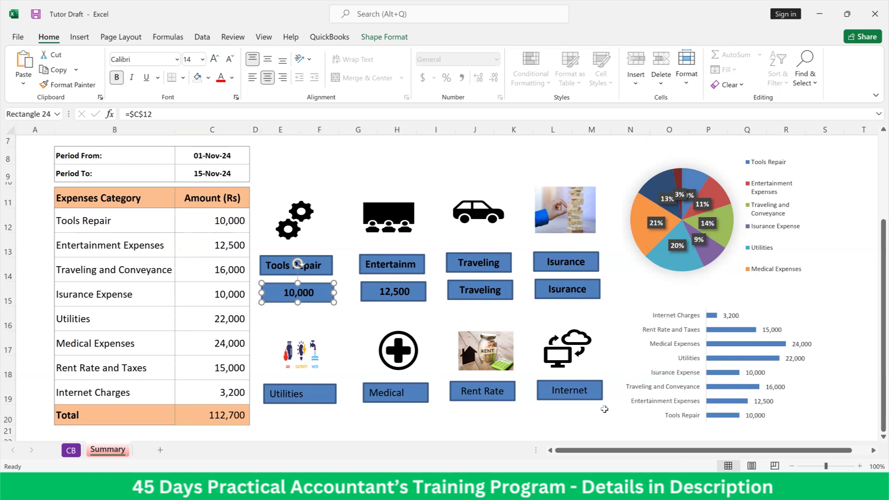
# - Link the duplicated Traveling and Isurance boxes to their amounts in cells C14 and C15
pyautogui.click(495, 291)
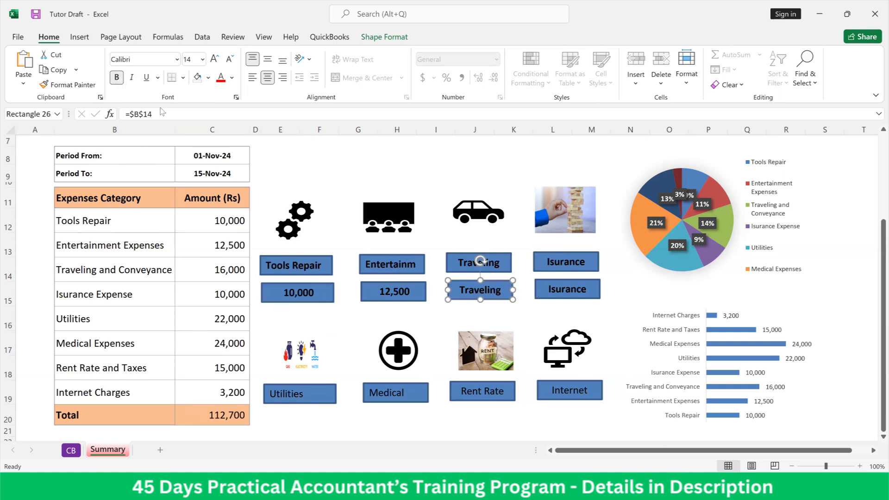
pyautogui.click(137, 113)
pyautogui.press('BackSpace')
pyautogui.write('c')
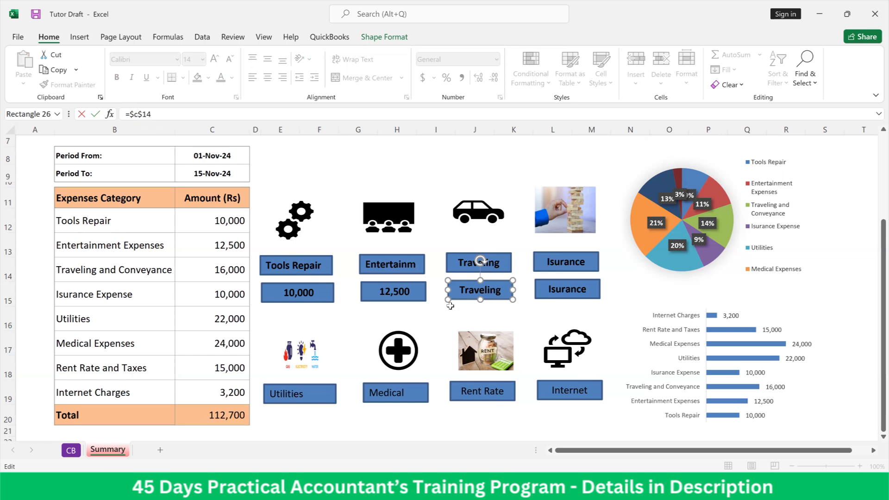
pyautogui.click(559, 292)
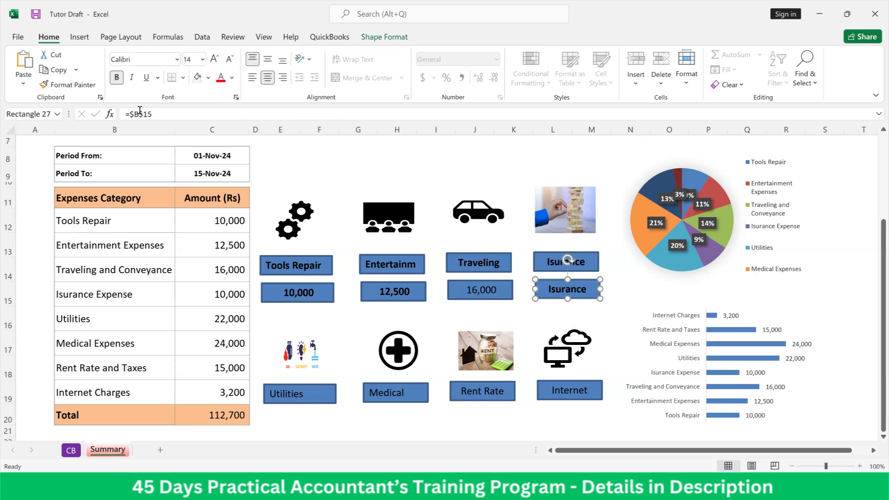
pyautogui.click(138, 114)
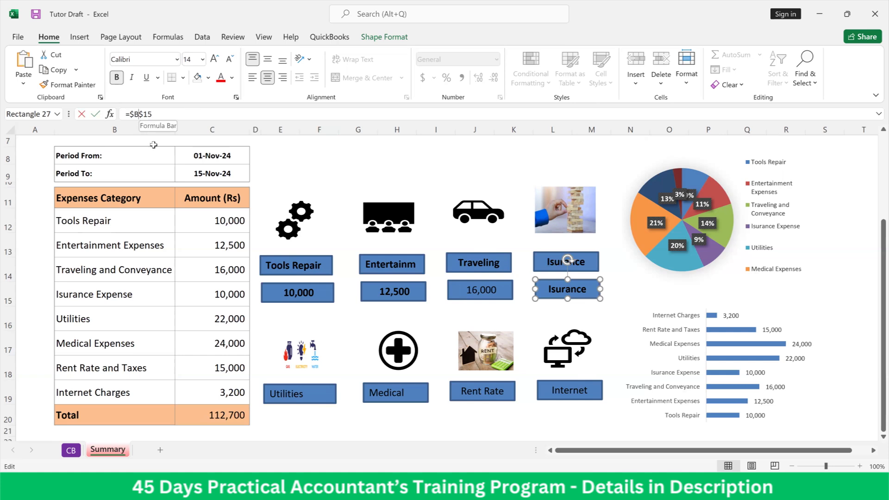
pyautogui.press('BackSpace')
pyautogui.write('c')
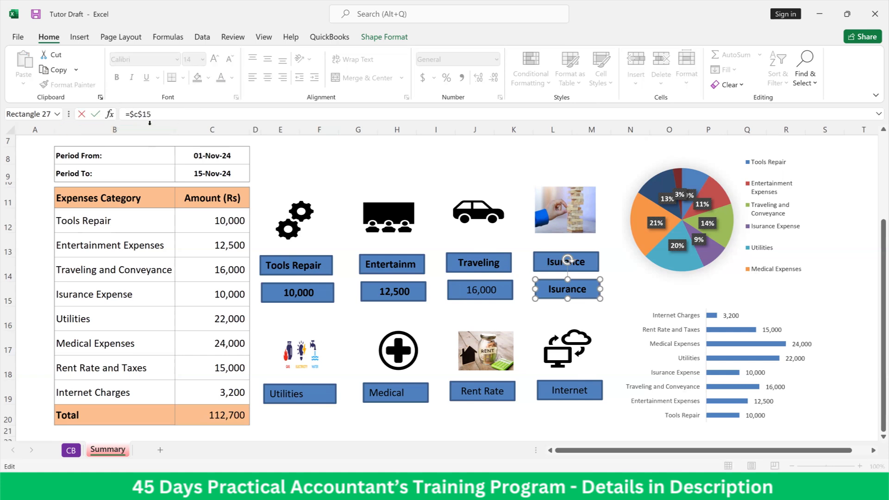
pyautogui.press('Return')
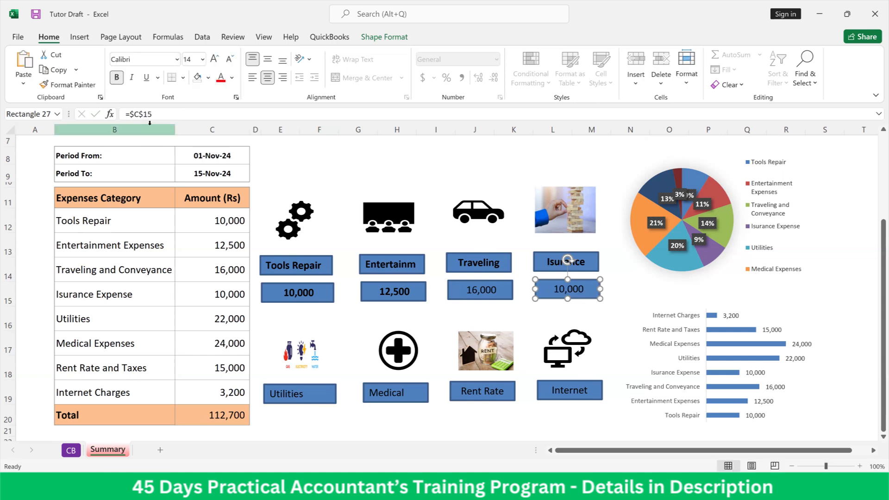
# - Duplicate the Utilities, Medical, Rent Rate and Internet label boxes and place the copies directly beneath the originals
pyautogui.click(301, 299)
pyautogui.click(315, 322)
pyautogui.click(305, 395)
pyautogui.click(384, 398)
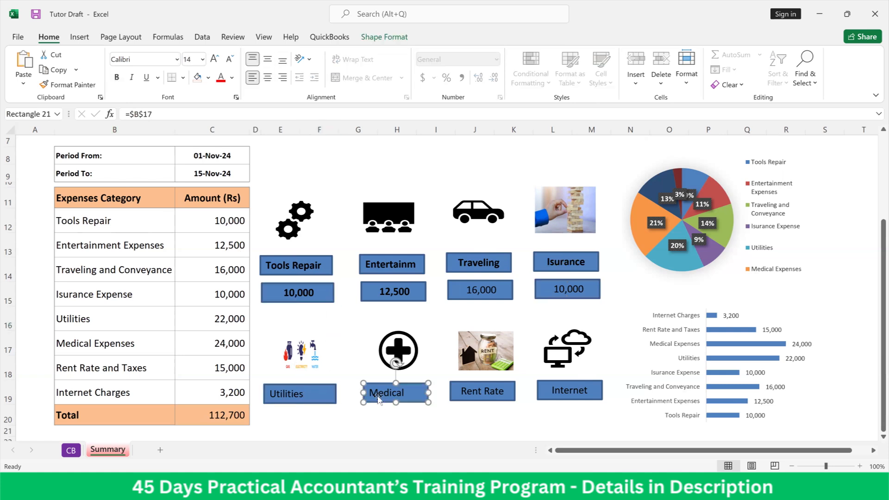
pyautogui.keyDown('ctrl'); pyautogui.click(312, 394); pyautogui.keyUp('ctrl')
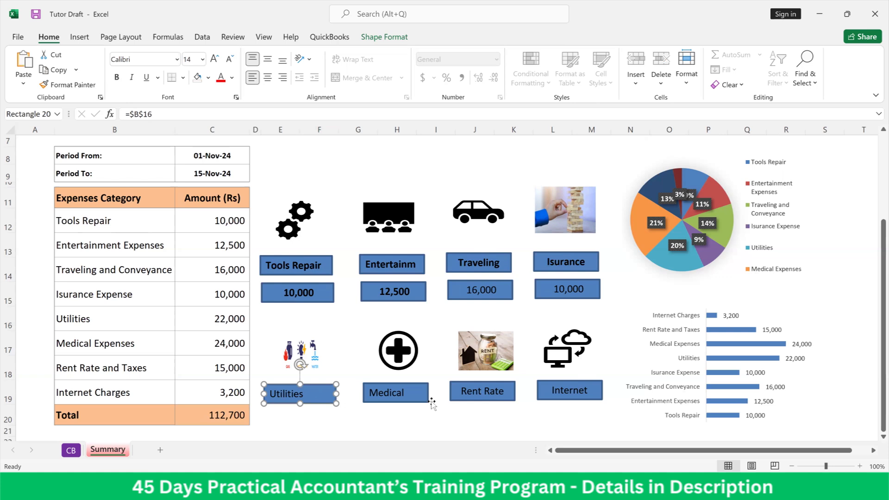
pyautogui.keyDown('ctrl'); pyautogui.click(461, 387); pyautogui.keyUp('ctrl')
pyautogui.keyDown('ctrl'); pyautogui.click(570, 390); pyautogui.keyUp('ctrl')
pyautogui.scroll(-1, 513, 357)
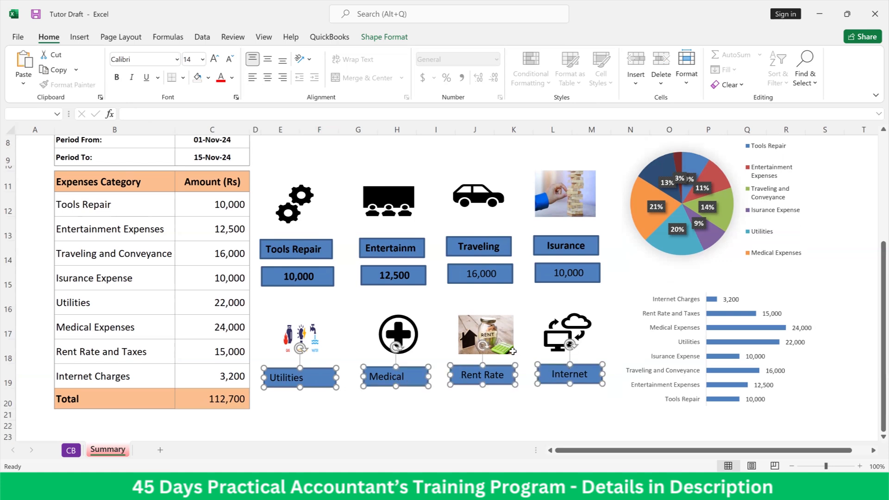
pyautogui.scroll(-2, 513, 352)
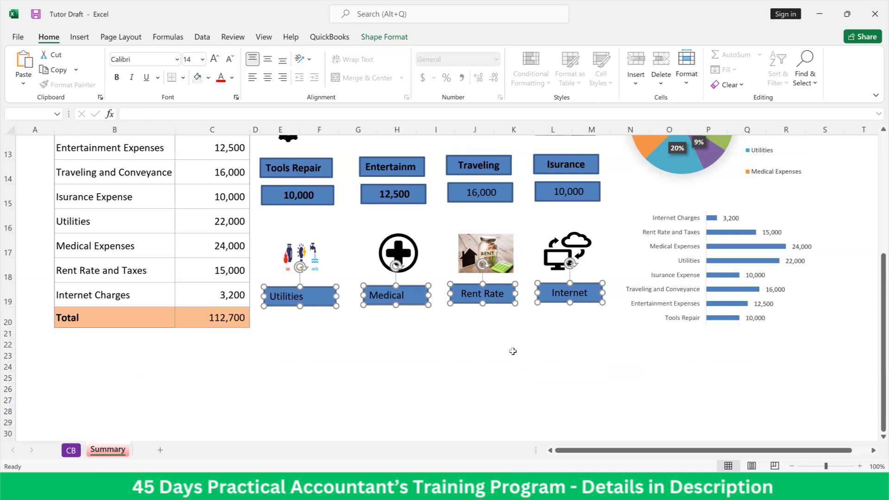
pyautogui.moveTo(402, 299); pyautogui.dragTo(403, 320)
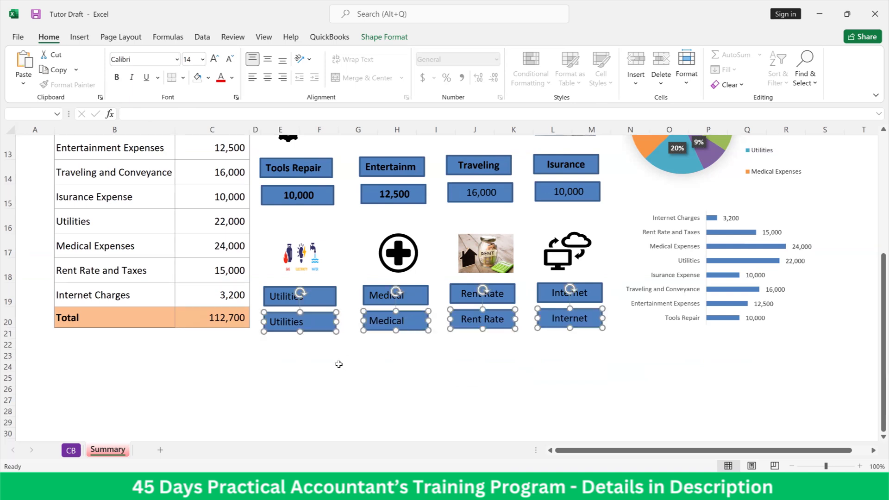
pyautogui.click(337, 409)
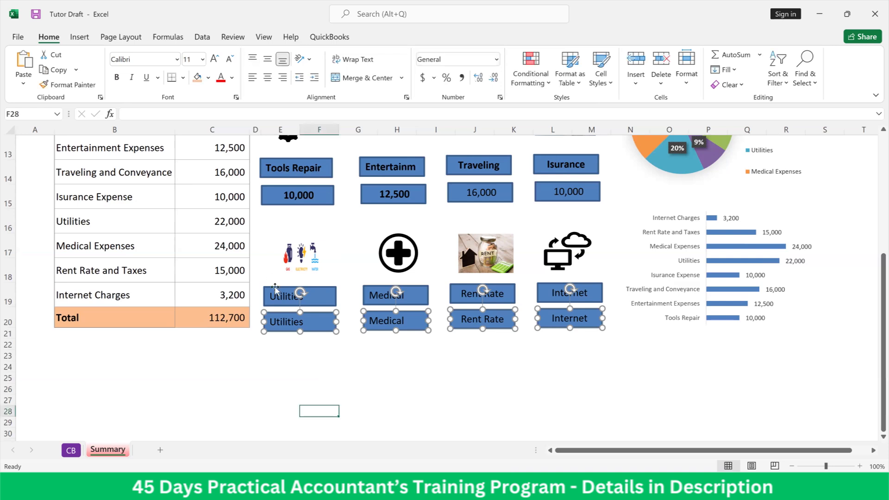
# - Link the duplicated Utilities box to its amount in cell C16 and centre its text
pyautogui.click(290, 324)
pyautogui.click(141, 114)
pyautogui.press('BackSpace')
pyautogui.write('c$16')
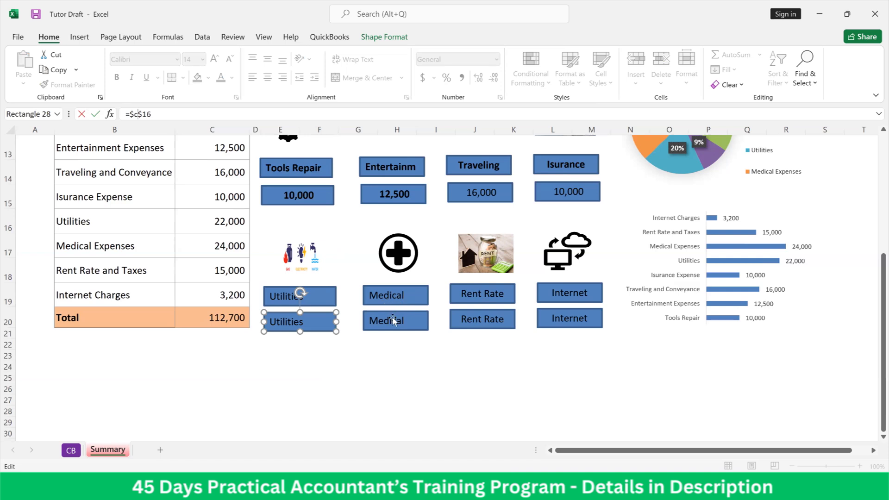
pyautogui.press('Return')
pyautogui.click(411, 323)
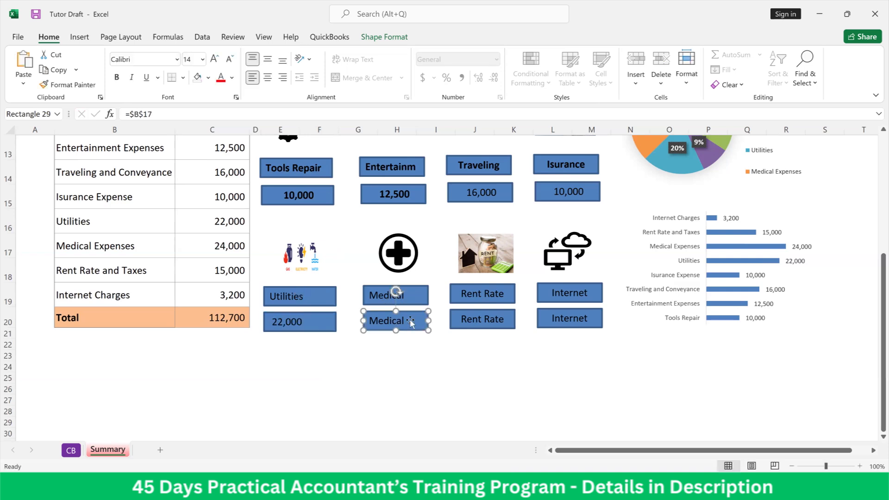
pyautogui.click(328, 326)
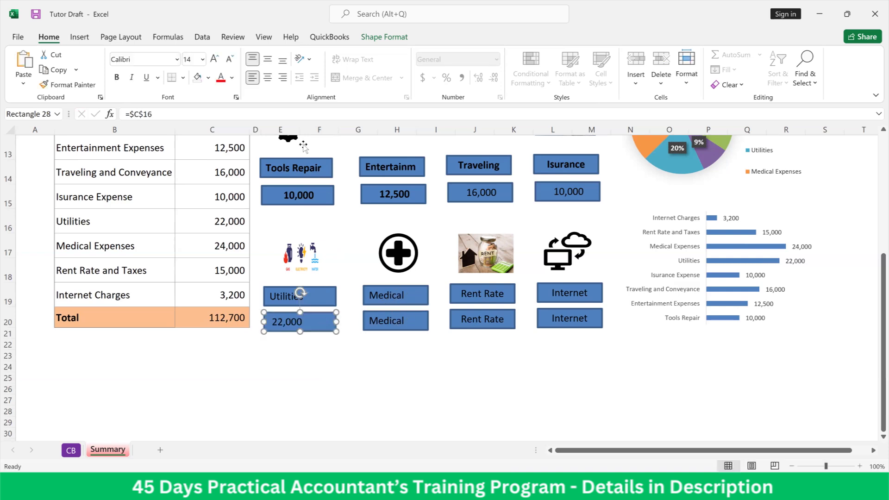
pyautogui.click(268, 77)
# - Link the duplicated Medical box to its amount in cell C17
pyautogui.click(417, 326)
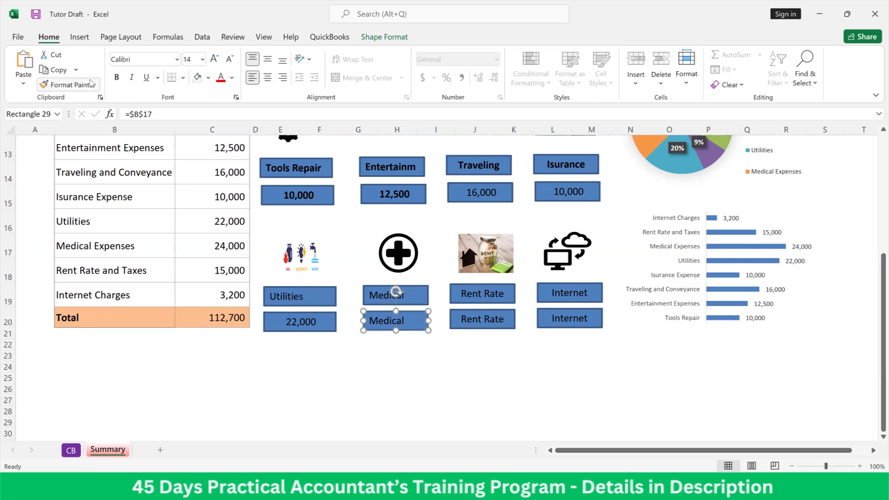
pyautogui.click(141, 114)
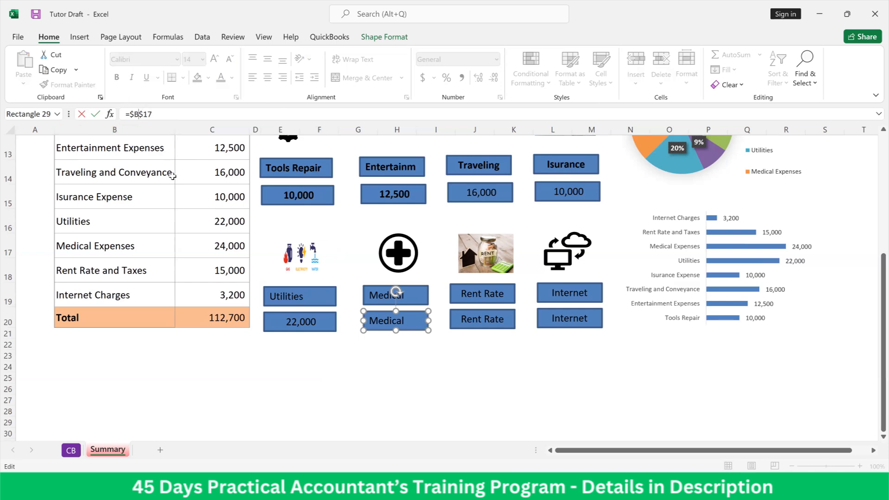
pyautogui.press('BackSpace')
pyautogui.write('c')
pyautogui.press('Return')
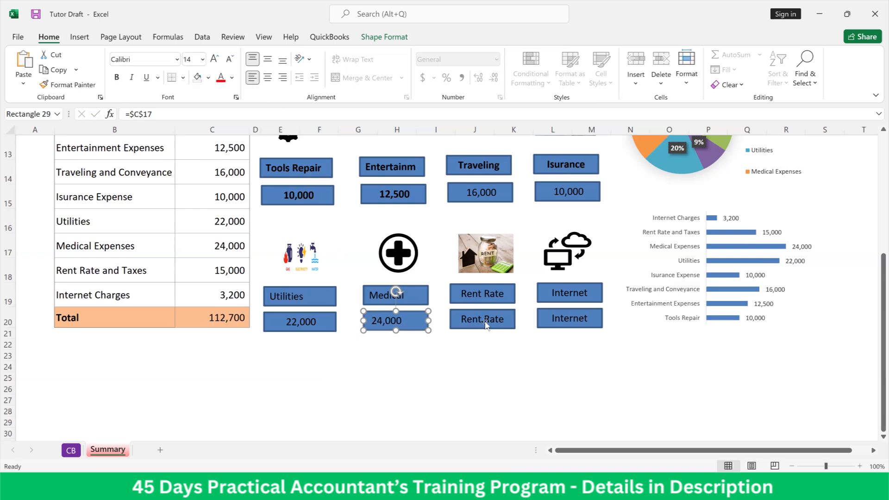
# - Link the duplicated Rent Rate and Internet boxes to their amounts in cells C18 and C19
pyautogui.click(508, 323)
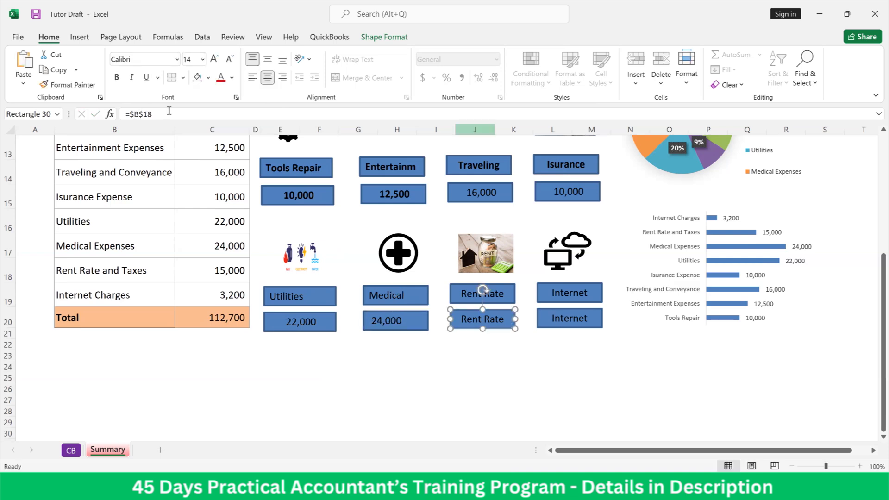
pyautogui.click(138, 114)
pyautogui.press('BackSpace')
pyautogui.write('C')
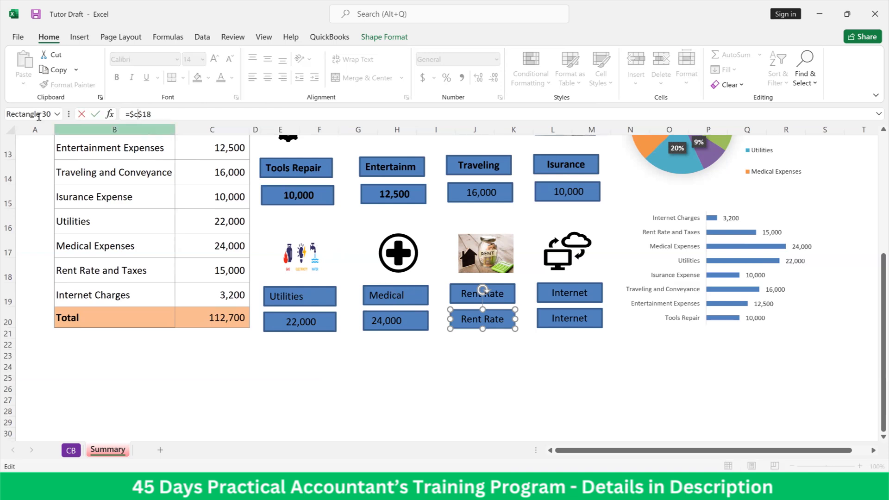
pyautogui.press('Return')
pyautogui.click(556, 318)
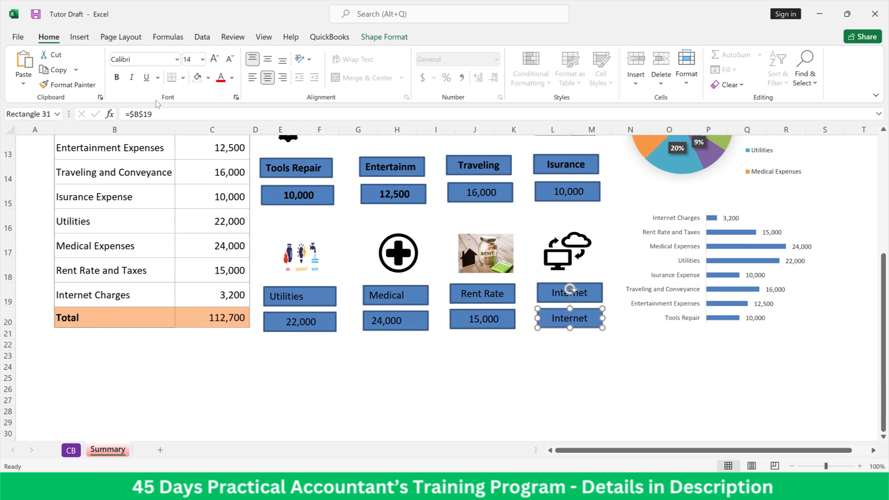
pyautogui.click(142, 113)
pyautogui.press('BackSpace')
pyautogui.write('c')
pyautogui.press('Return')
pyautogui.click(352, 408)
# - Remove the shape fill from all sixteen category label and amount boxes together
pyautogui.scroll(2, 352, 408)
pyautogui.scroll(1, 370, 331)
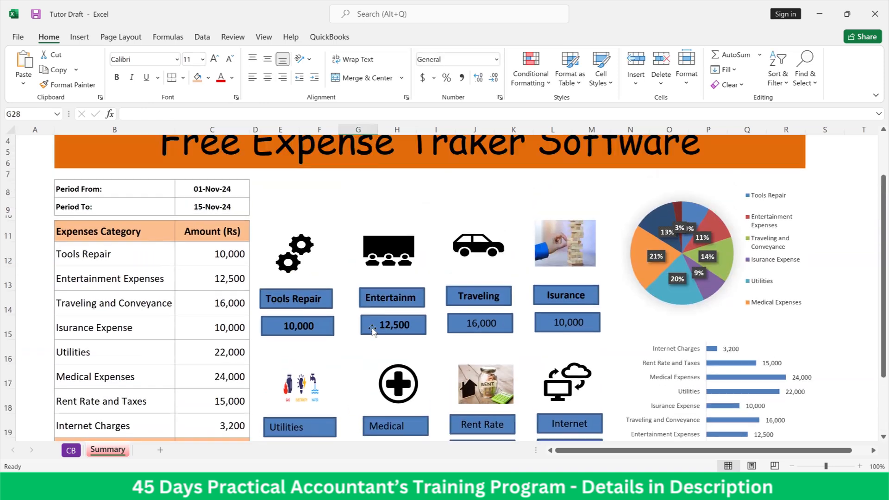
pyautogui.scroll(-3, 378, 320)
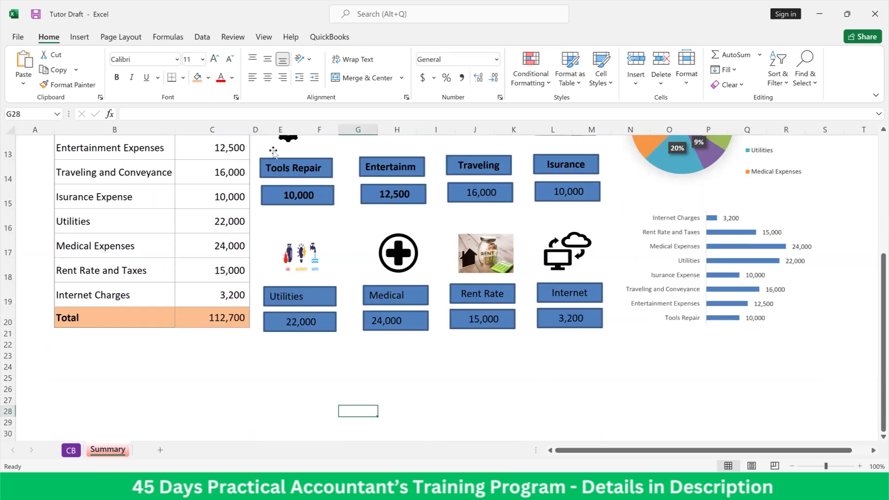
pyautogui.click(283, 172)
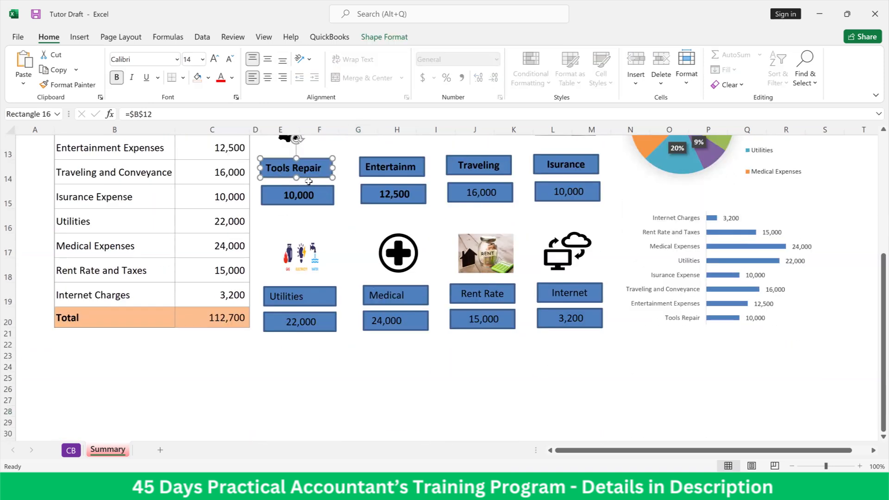
pyautogui.keyDown('ctrl'); pyautogui.click(410, 166); pyautogui.keyUp('ctrl')
pyautogui.keyDown('ctrl'); pyautogui.click(481, 171); pyautogui.keyUp('ctrl')
pyautogui.keyDown('ctrl'); pyautogui.click(542, 172); pyautogui.keyUp('ctrl')
pyautogui.keyDown('ctrl'); pyautogui.click(555, 191); pyautogui.keyUp('ctrl')
pyautogui.keyDown('ctrl'); pyautogui.click(510, 190); pyautogui.keyUp('ctrl')
pyautogui.keyDown('ctrl'); pyautogui.click(410, 193); pyautogui.keyUp('ctrl')
pyautogui.keyDown('ctrl'); pyautogui.click(309, 199); pyautogui.keyUp('ctrl')
pyautogui.keyDown('ctrl'); pyautogui.click(304, 296); pyautogui.keyUp('ctrl')
pyautogui.keyDown('ctrl'); pyautogui.click(331, 324); pyautogui.keyUp('ctrl')
pyautogui.keyDown('ctrl'); pyautogui.click(375, 320); pyautogui.keyUp('ctrl')
pyautogui.keyDown('ctrl'); pyautogui.click(385, 299); pyautogui.keyUp('ctrl')
pyautogui.keyDown('ctrl'); pyautogui.click(459, 299); pyautogui.keyUp('ctrl')
pyautogui.keyDown('ctrl'); pyautogui.click(480, 323); pyautogui.keyUp('ctrl')
pyautogui.keyDown('ctrl'); pyautogui.click(547, 317); pyautogui.keyUp('ctrl')
pyautogui.keyDown('ctrl'); pyautogui.click(555, 291); pyautogui.keyUp('ctrl')
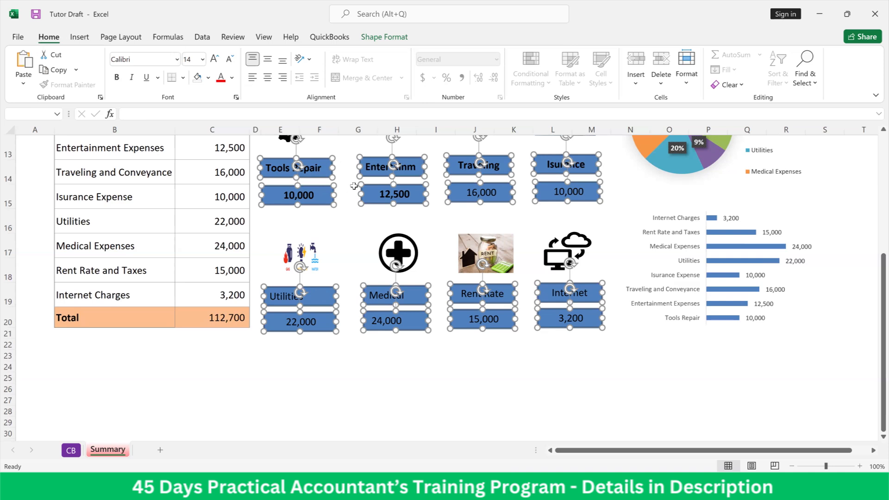
pyautogui.rightClick(327, 169)
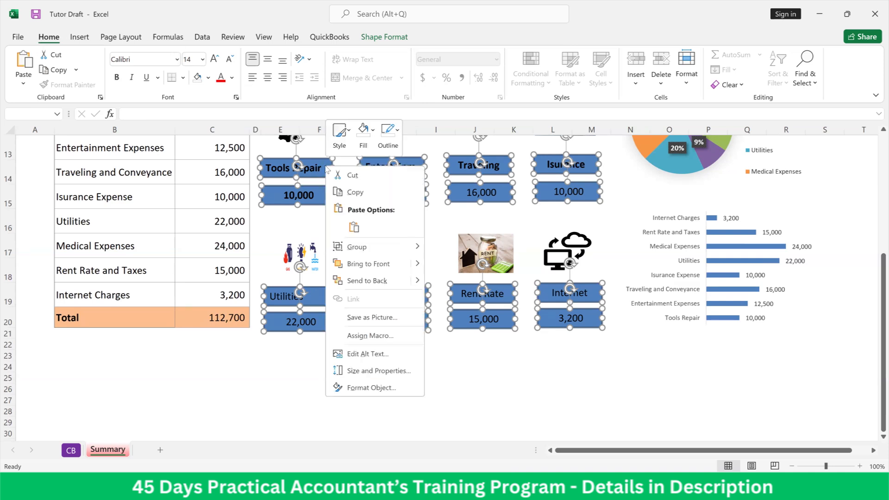
pyautogui.press('Escape')
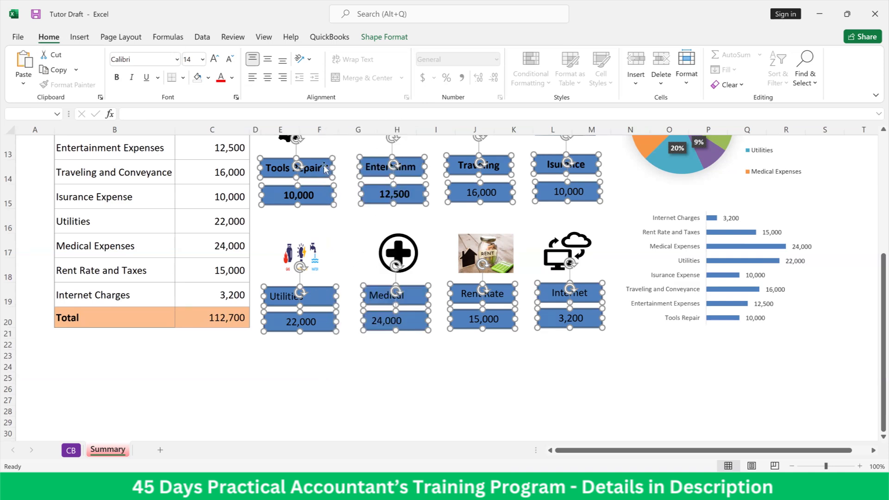
pyautogui.click(202, 37)
pyautogui.click(167, 36)
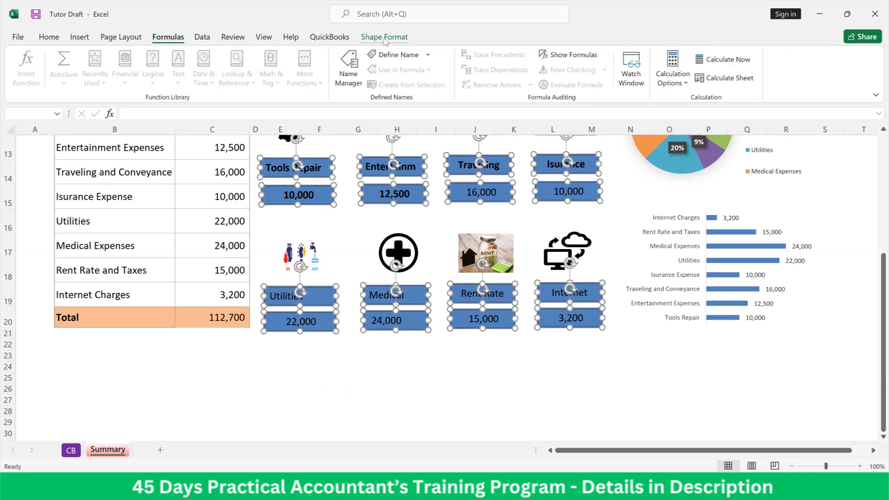
pyautogui.click(385, 37)
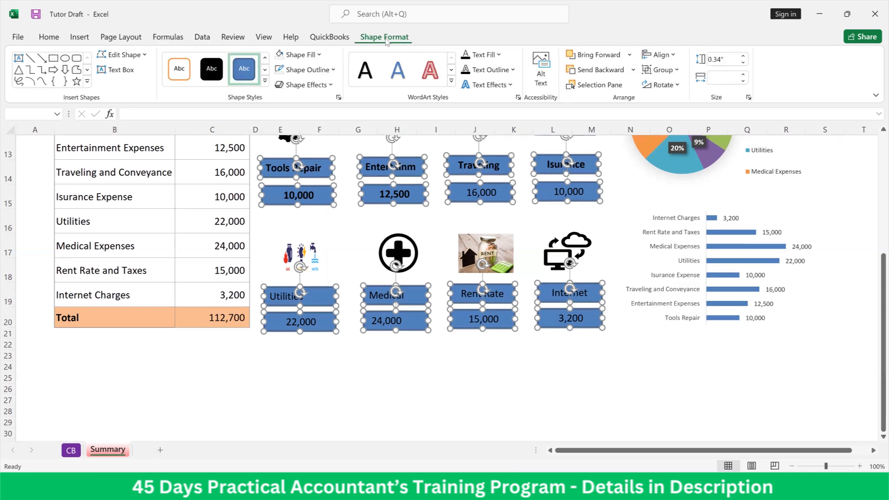
pyautogui.click(320, 54)
pyautogui.click(317, 201)
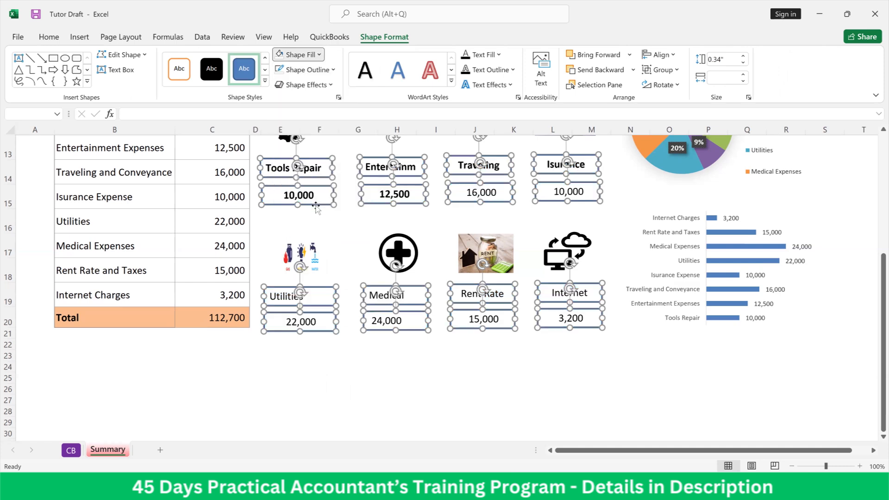
# - Remove the shape outline from all the selected label and amount boxes, then deselect them
pyautogui.click(332, 70)
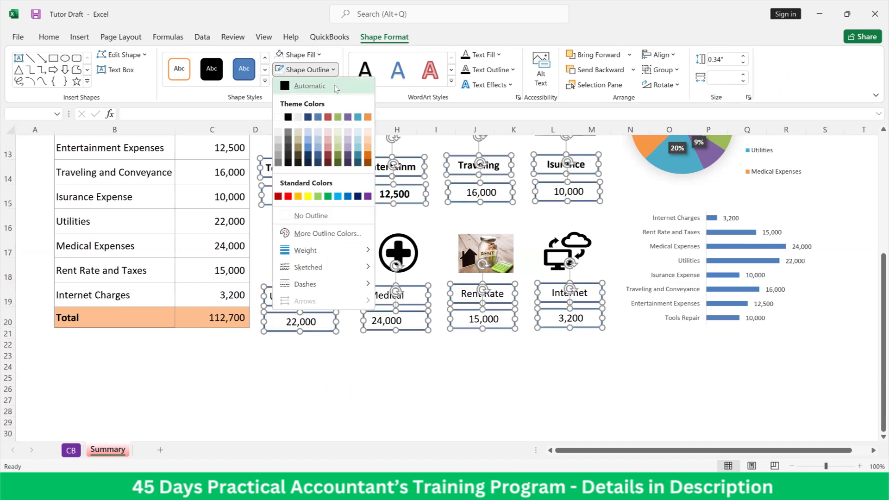
pyautogui.click(321, 218)
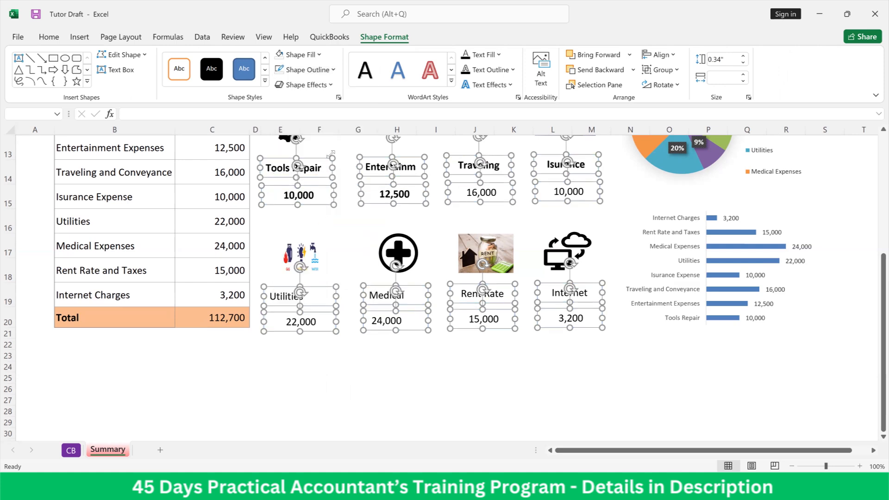
pyautogui.click(335, 89)
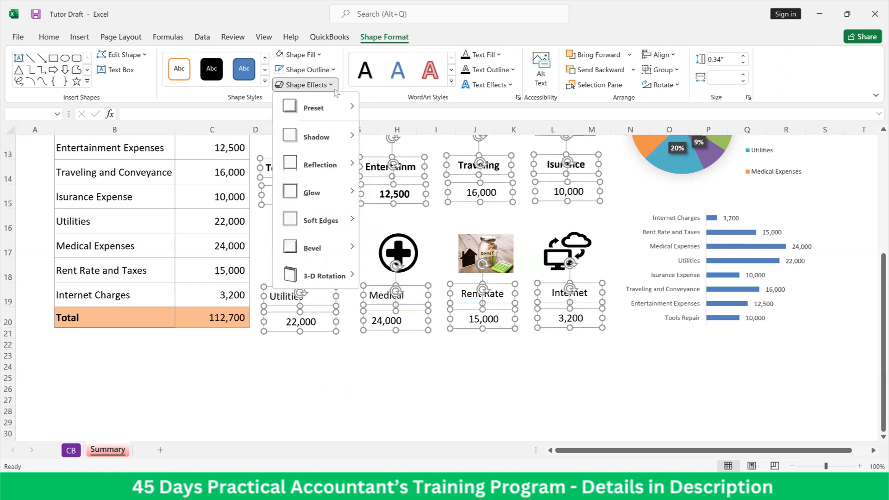
pyautogui.click(335, 87)
pyautogui.click(402, 370)
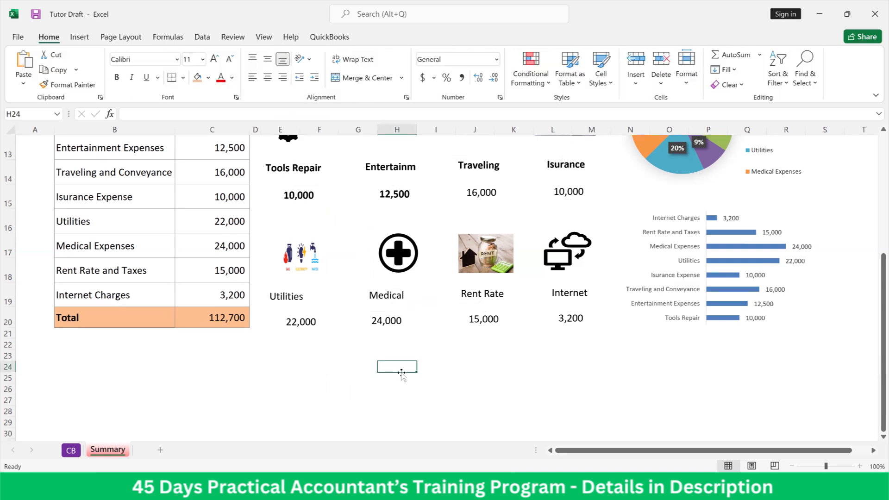
pyautogui.scroll(2, 351, 377)
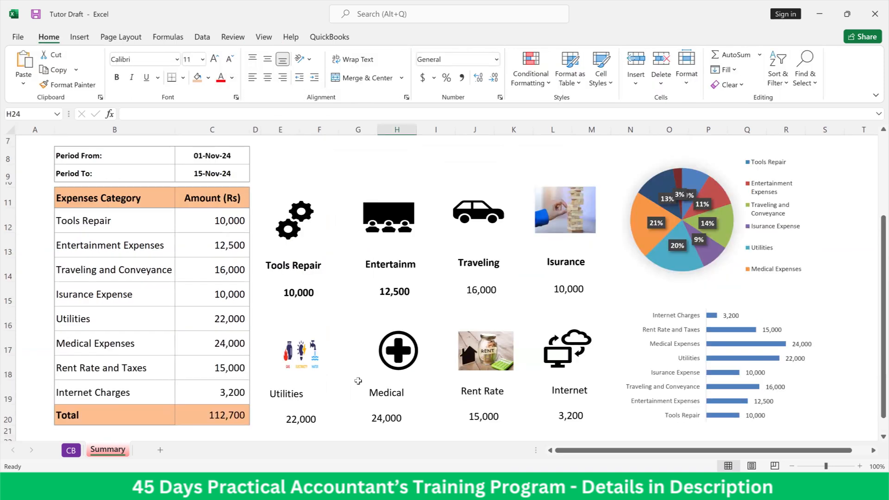
pyautogui.scroll(2, 355, 375)
pyautogui.scroll(-2, 353, 370)
pyautogui.scroll(-2, 364, 348)
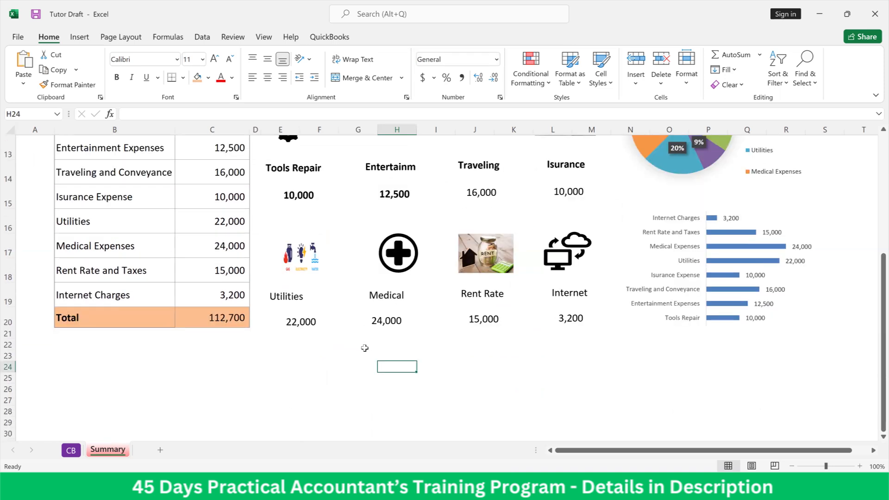
pyautogui.scroll(4, 364, 349)
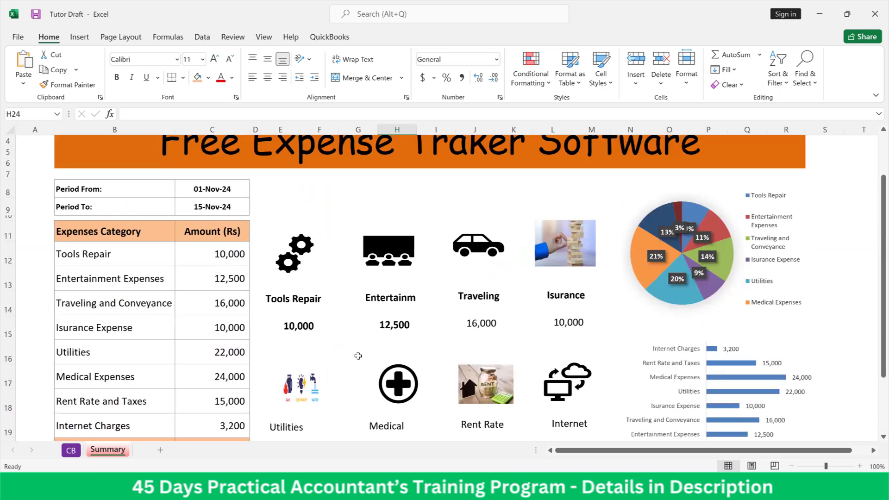